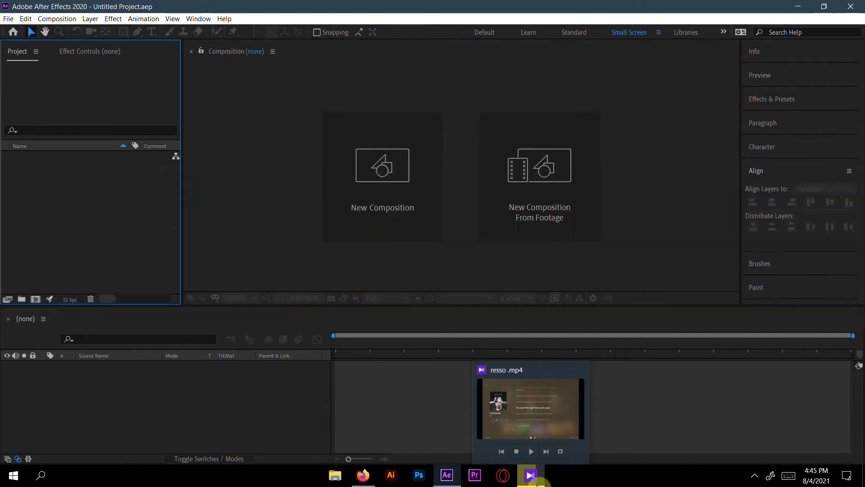
Bring the resso.mp4 lyrics video in KMPlayer to the front.
click(531, 475)
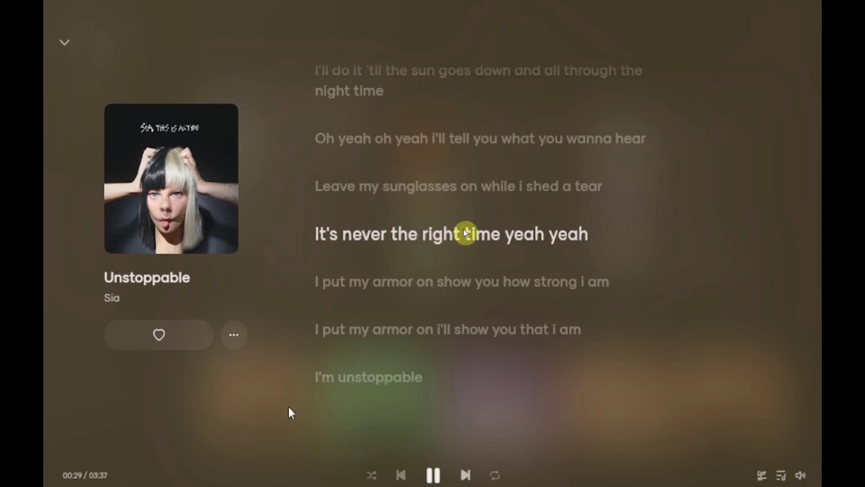
Skip the lyrics video ahead five seconds toward the 'I put my armor on' line.
mouse_move(574, 479)
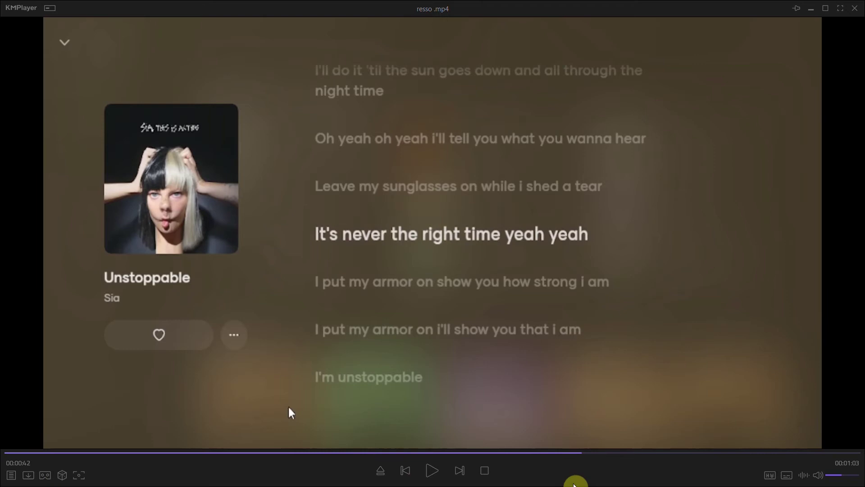
key(Right)
key(Right)
key(Right)
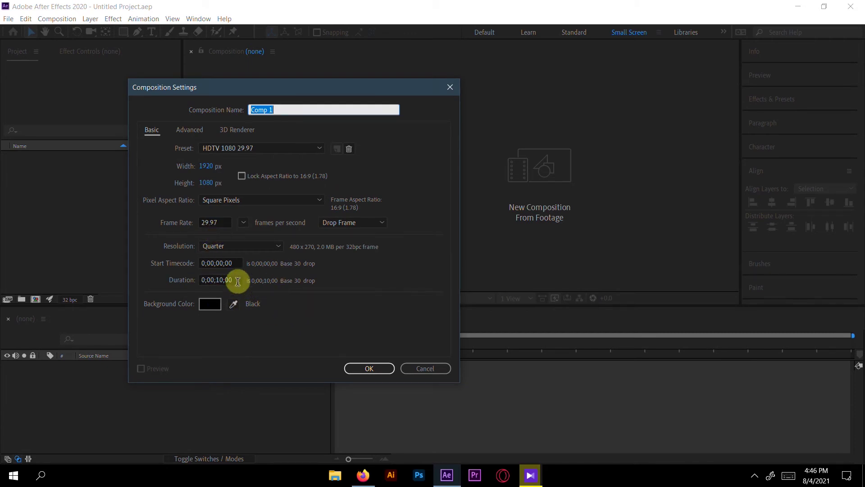
Confirm Comp 1 with the HDTV 1080 29.97 preset and a 10-second duration.
click(353, 368)
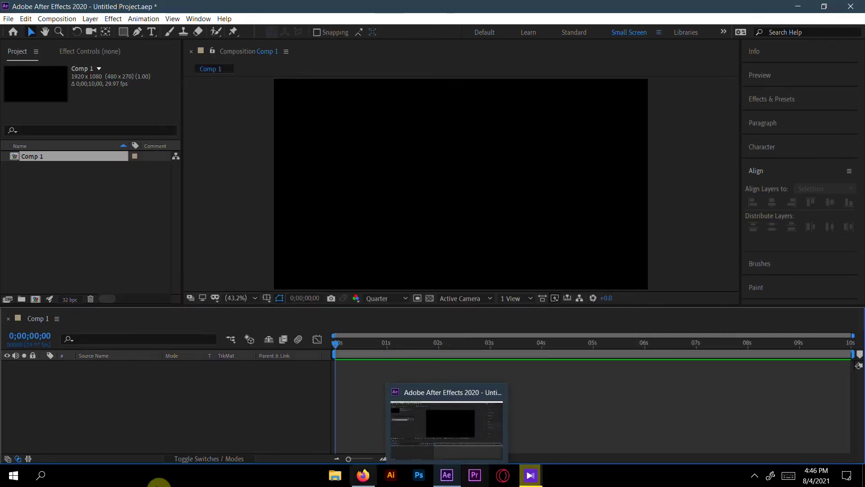
Minimize After Effects and Firefox, then drag the Walking in the Sky mp3 into After Effects.
click(794, 6)
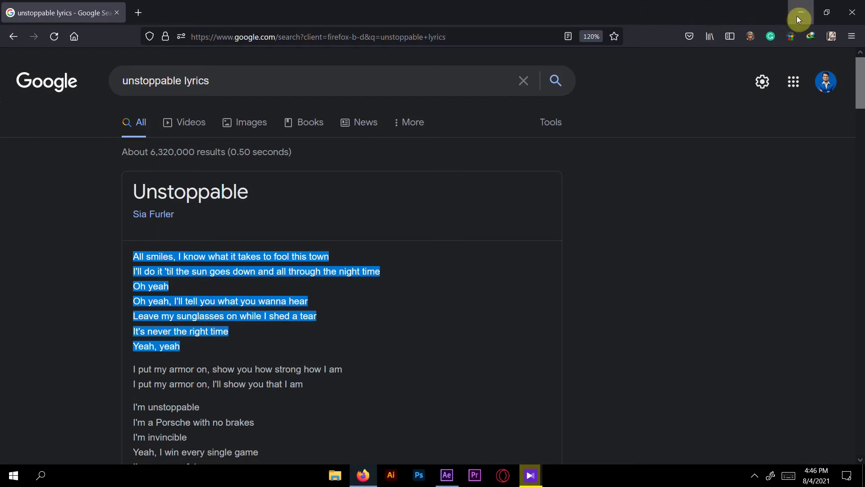
click(796, 16)
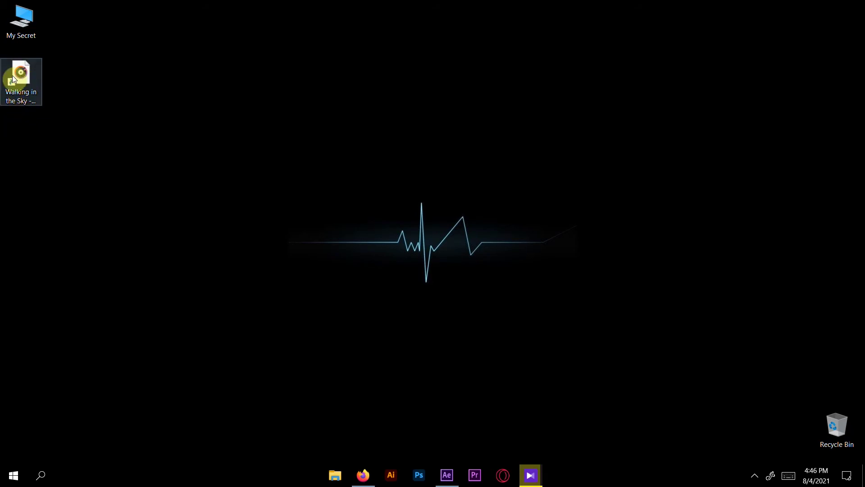
drag(13, 79, 266, 390)
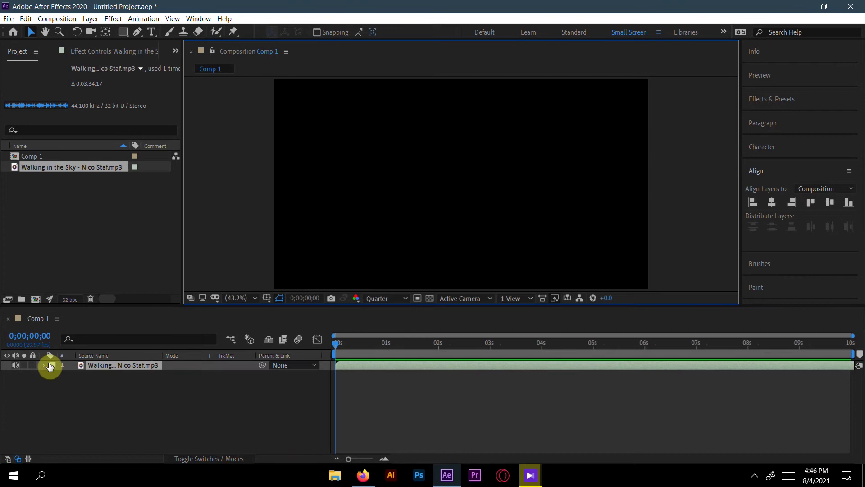
Show the music layer's waveform and set the current time to 0;00;01;29.
click(43, 365)
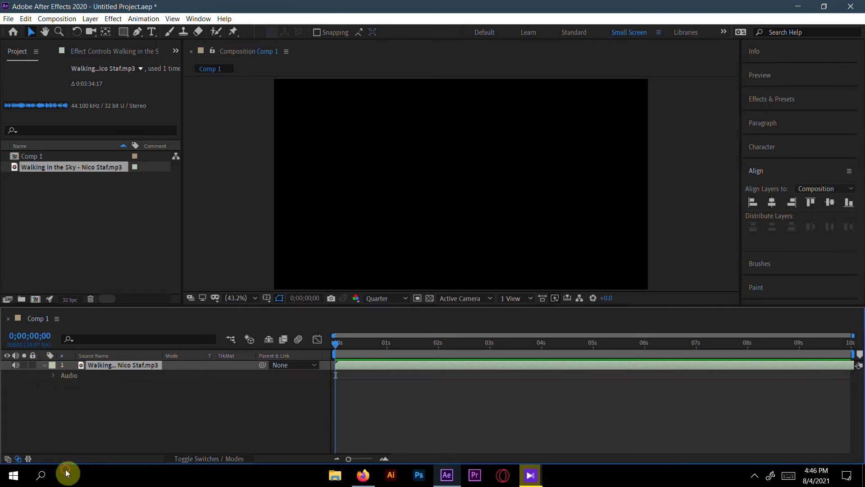
click(55, 374)
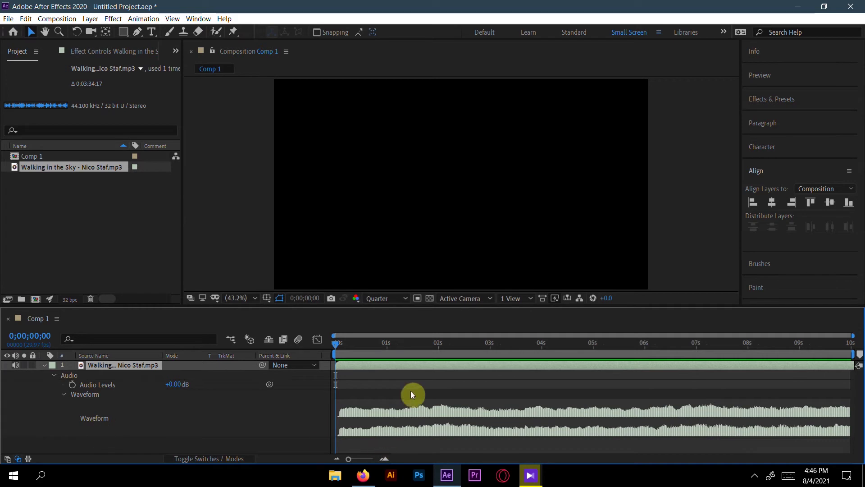
drag(362, 348, 442, 357)
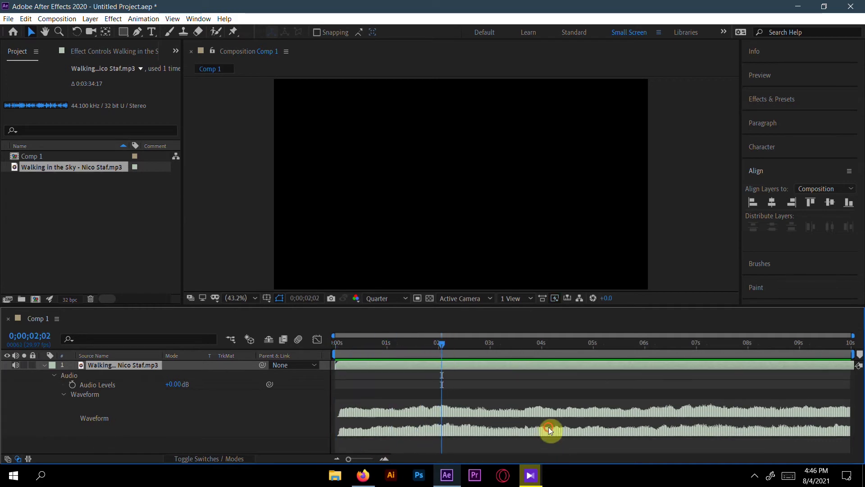
click(436, 345)
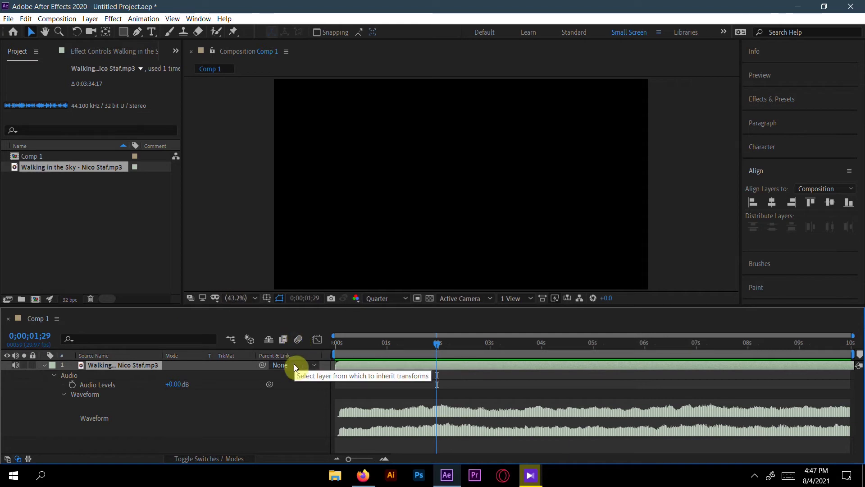
click(334, 422)
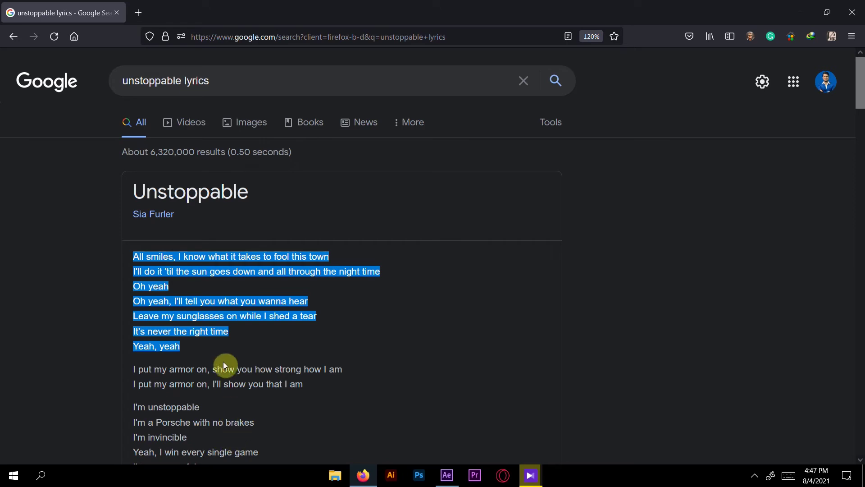
Return from the Firefox lyrics to the After Effects project.
click(447, 476)
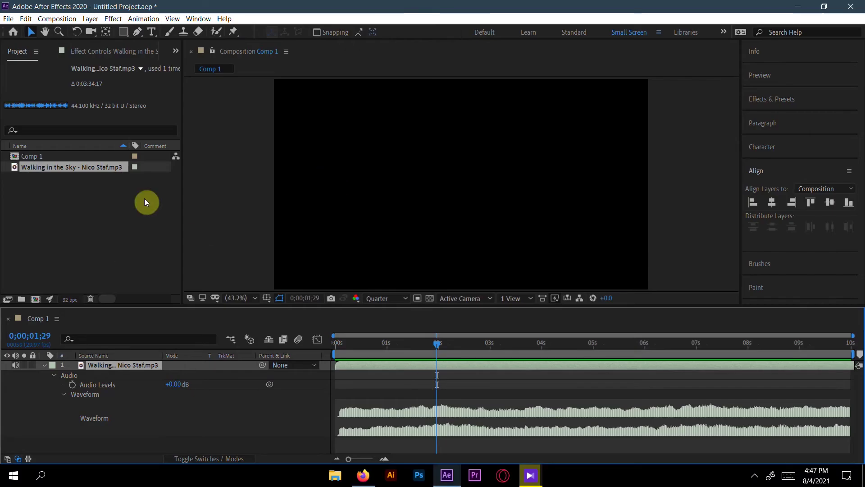
Create a text layer with the pasted Unstoppable lyrics and compare it against the reference video.
click(151, 32)
click(350, 138)
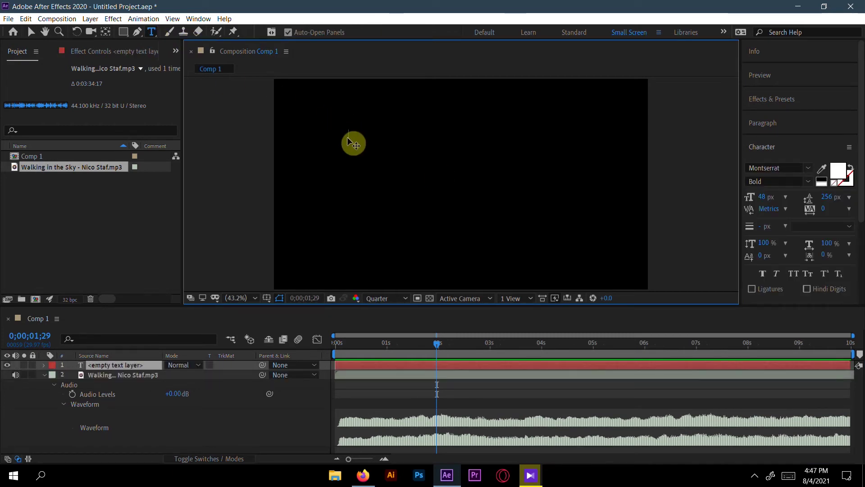
key(ctrl+v)
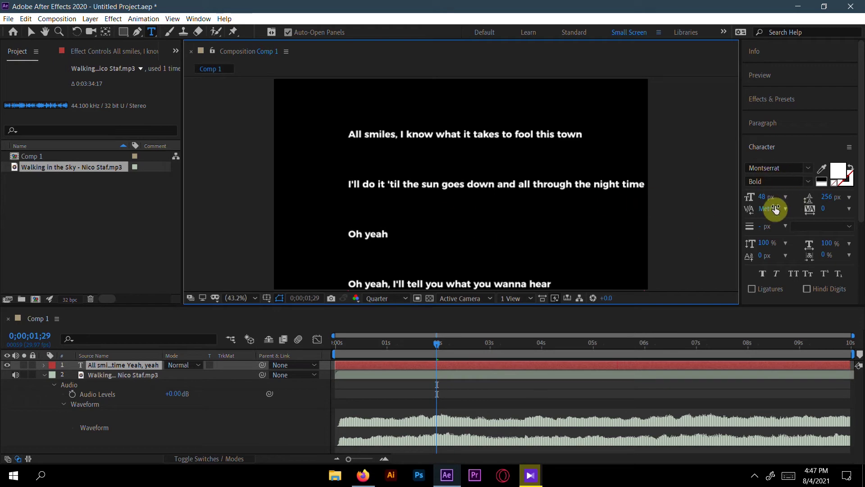
click(31, 31)
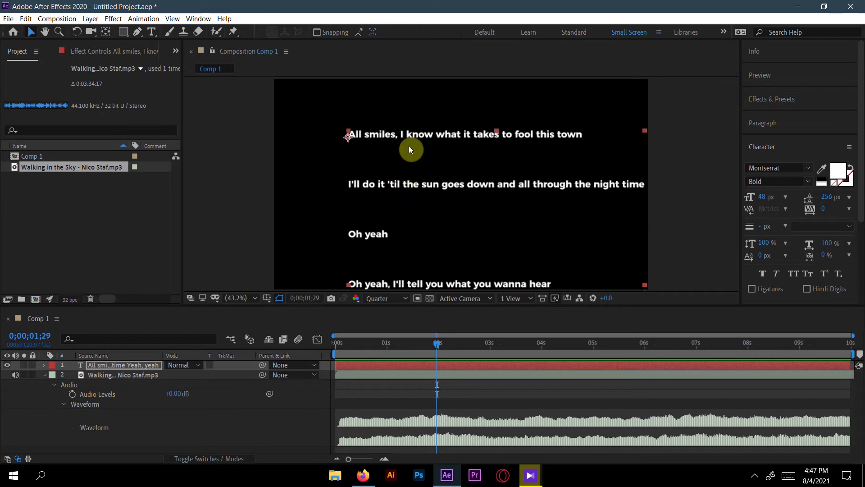
click(531, 475)
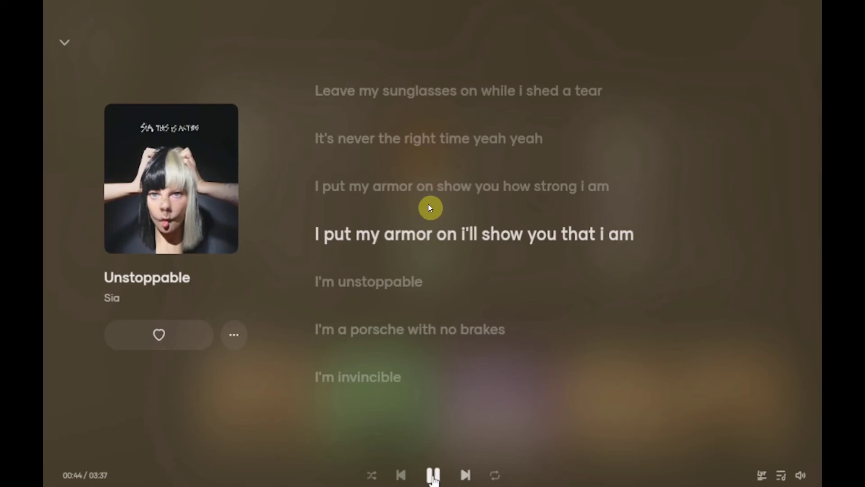
key(alt+Tab)
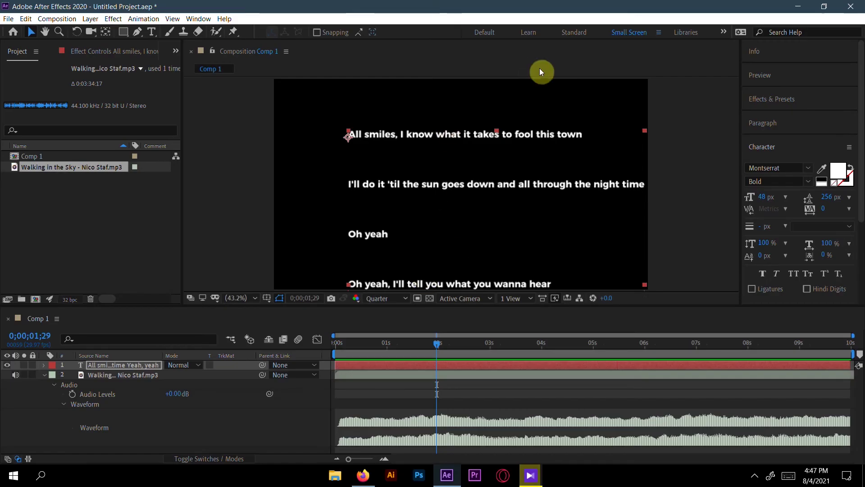
Centre the lyrics horizontally and drag them down so the first line sits mid-frame.
click(807, 144)
click(787, 171)
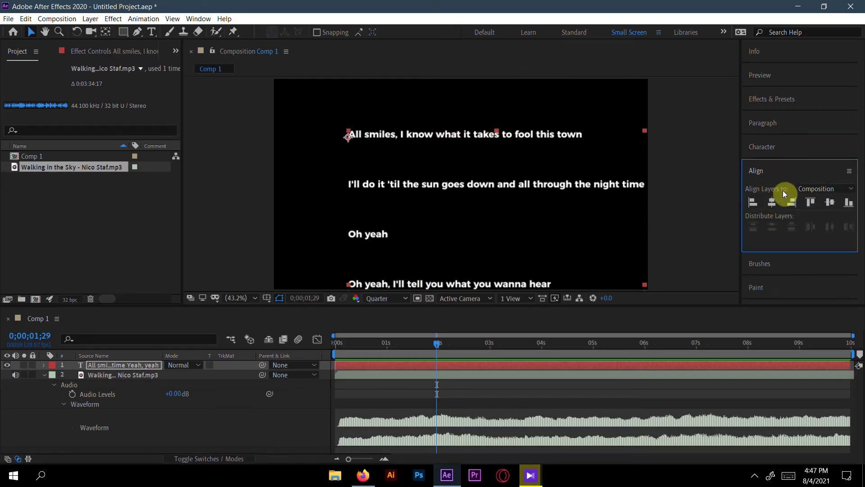
click(772, 204)
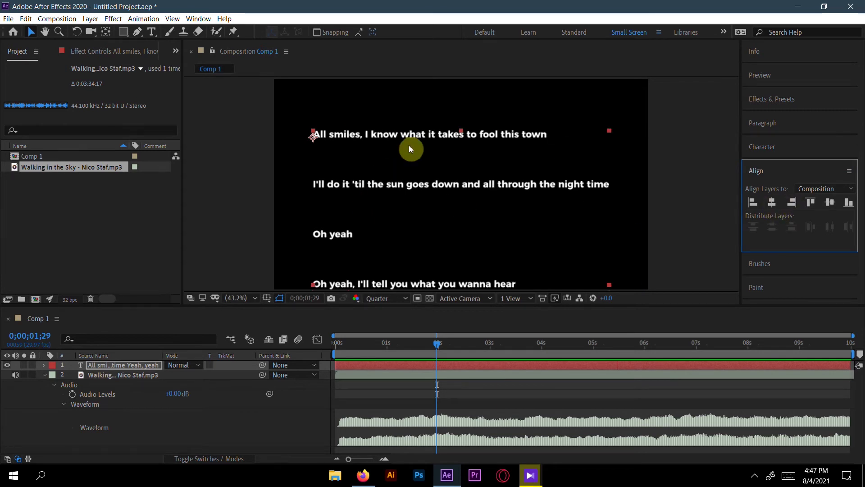
drag(407, 138, 422, 195)
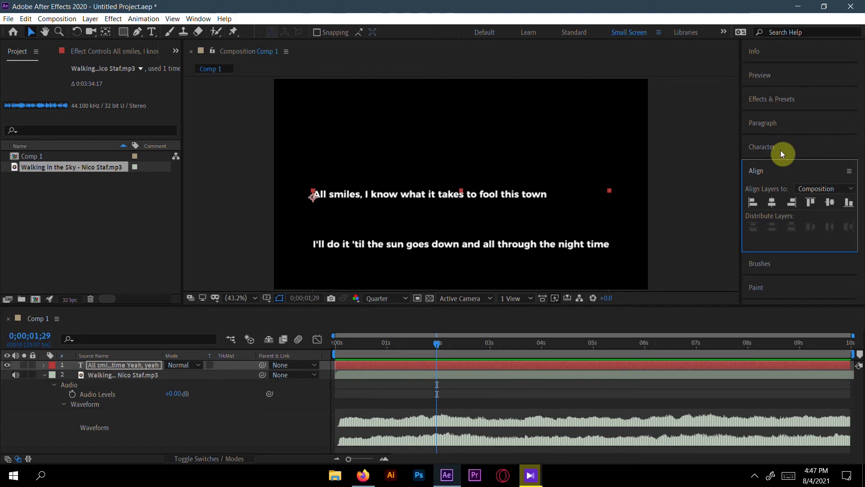
click(775, 170)
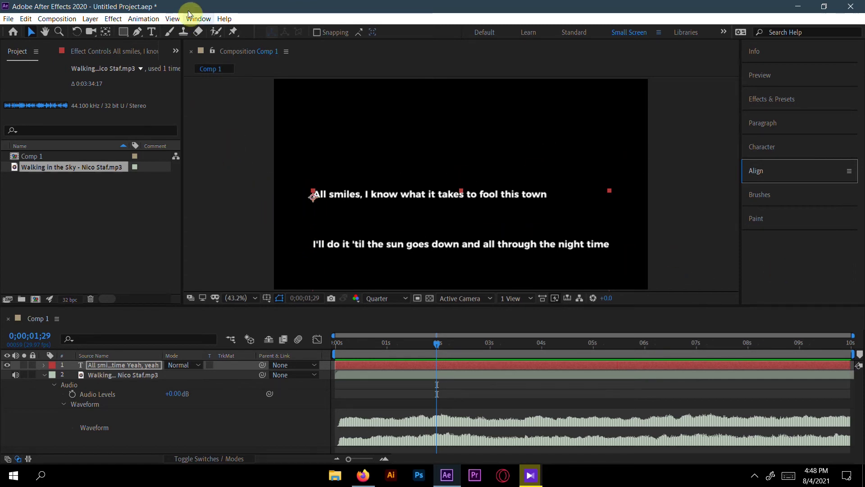
Turn on rulers and place three horizontal guides, the middle through the first lyric line.
click(174, 20)
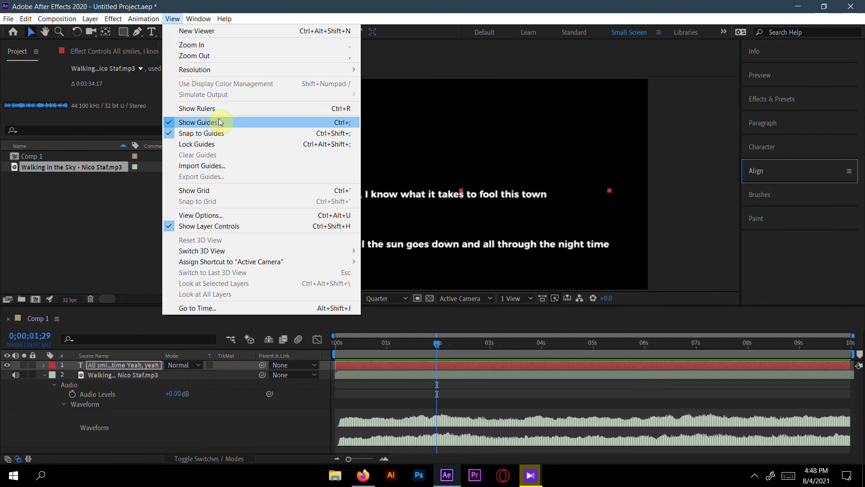
click(197, 110)
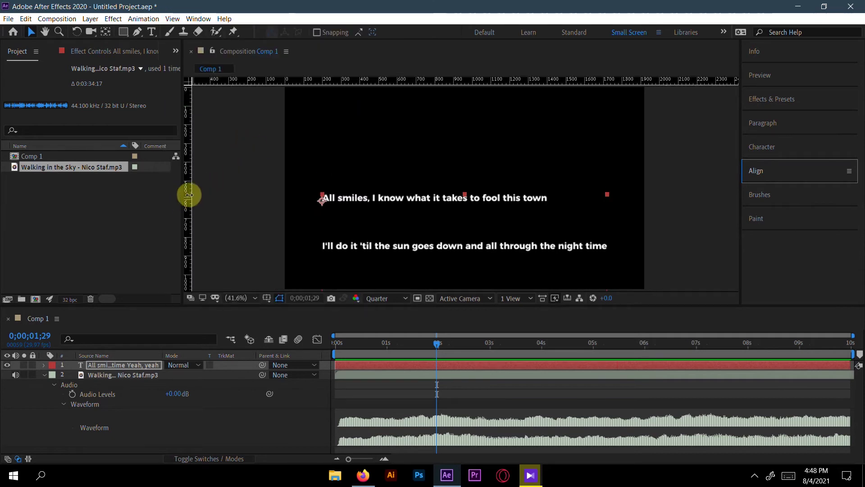
drag(361, 80, 367, 176)
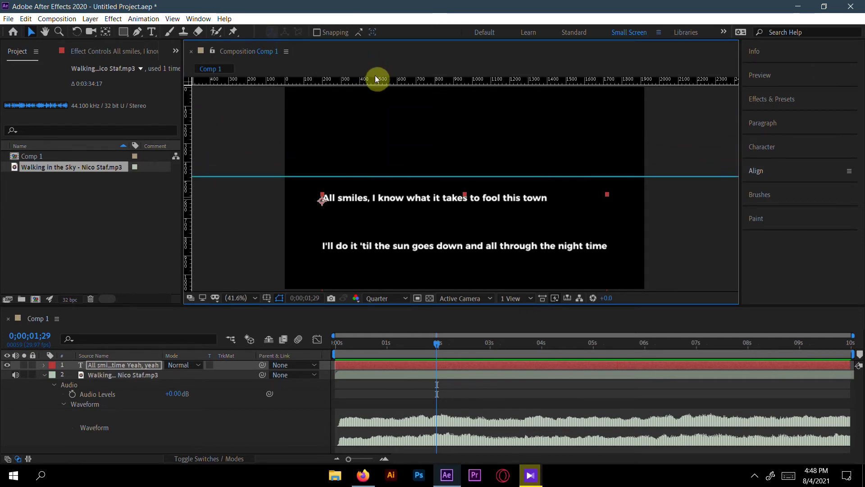
drag(406, 80, 378, 221)
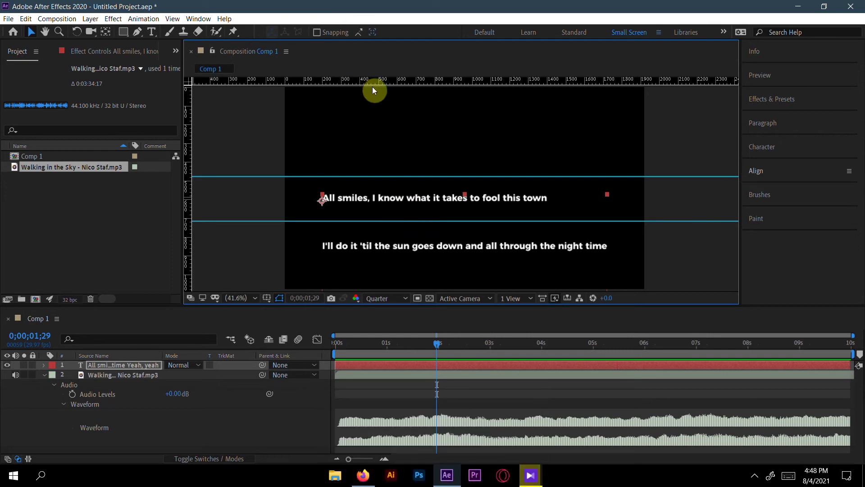
drag(373, 79, 380, 198)
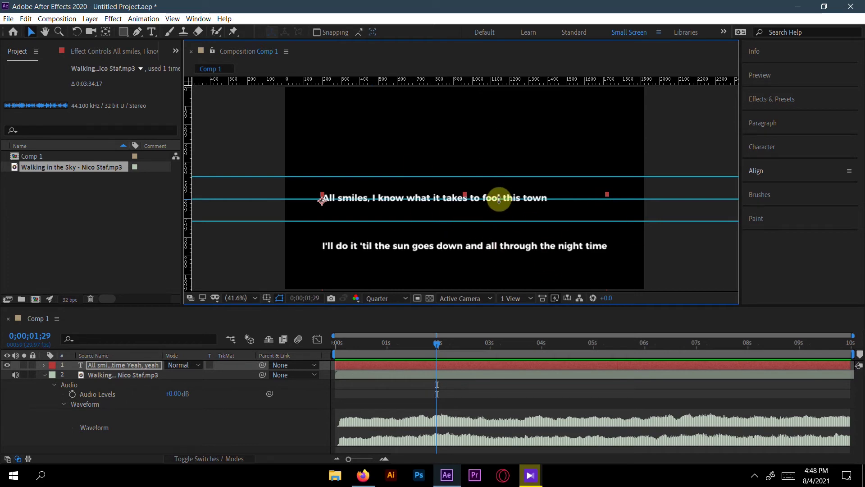
click(437, 348)
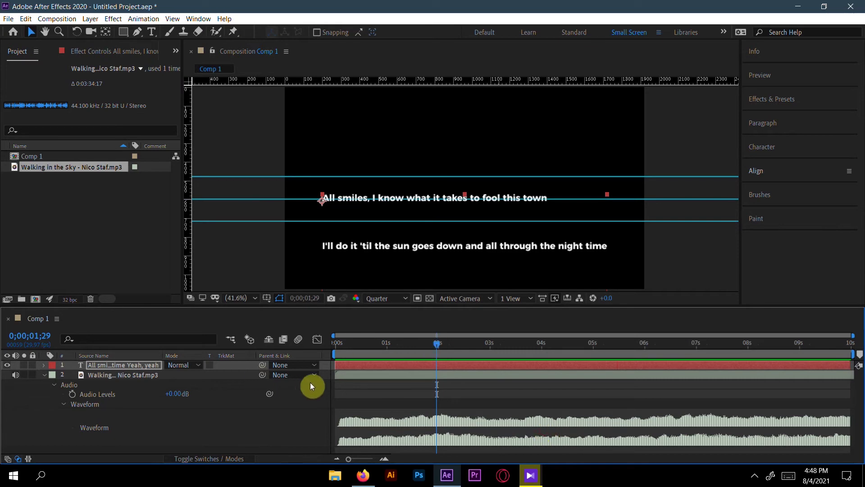
Enable Position keyframing on the lyrics and raise them to the next line at about 2;05.
click(45, 374)
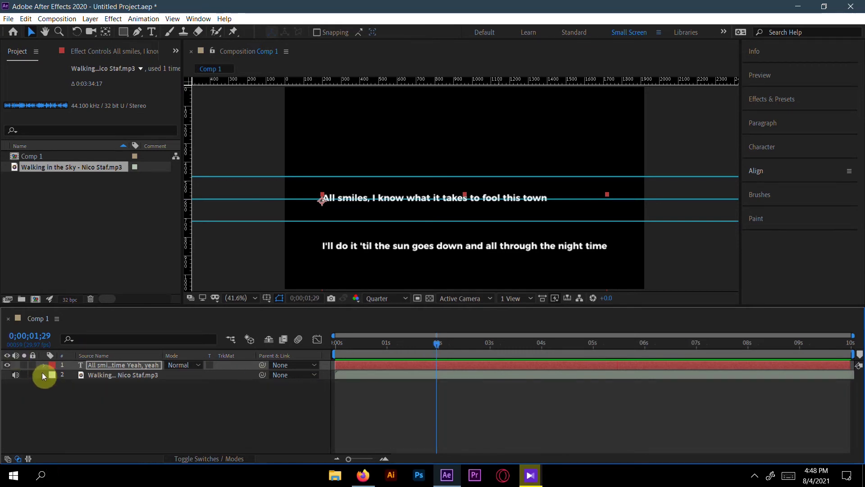
click(435, 344)
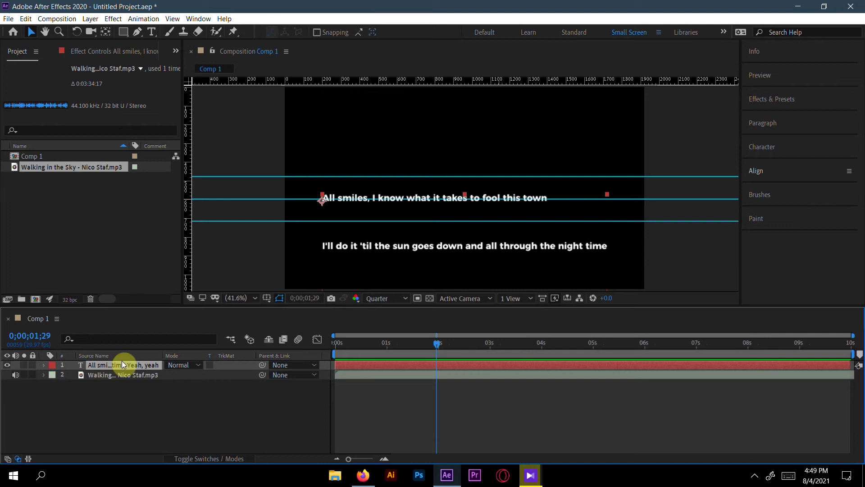
key(p)
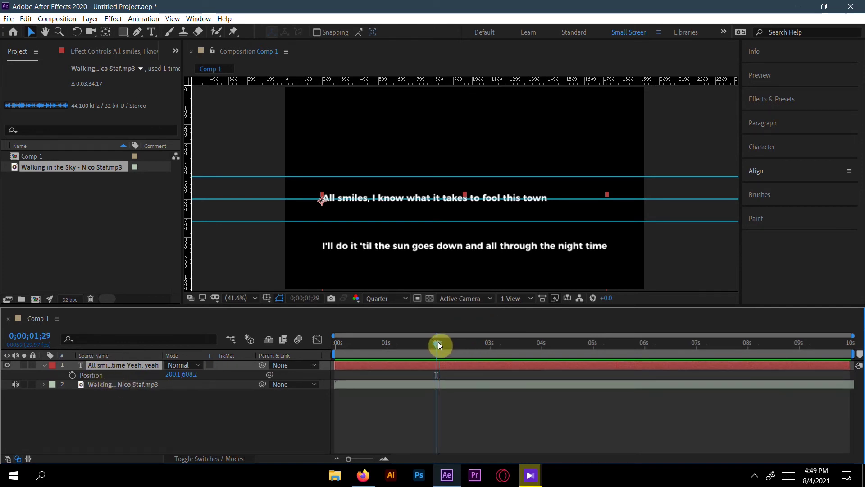
click(72, 375)
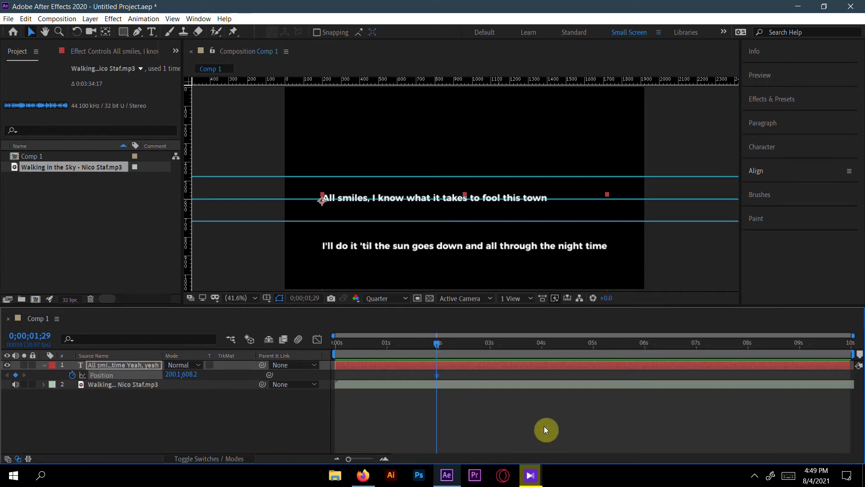
drag(438, 341, 447, 342)
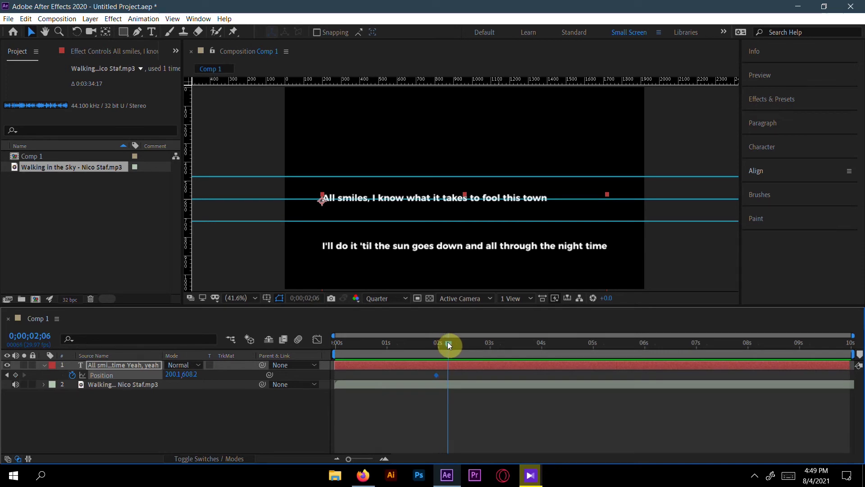
drag(447, 342, 444, 343)
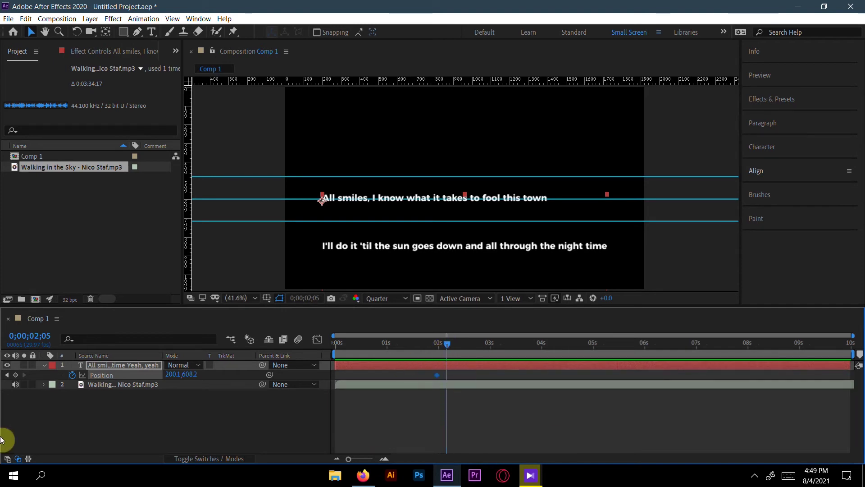
drag(189, 374, 39, 385)
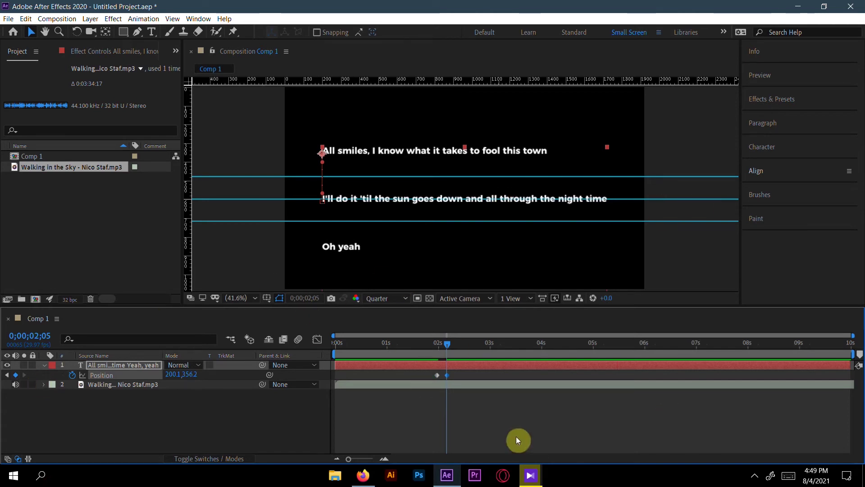
Add a hold keyframe near 3;18 and raise the lyrics so 'Oh yeah' centres at 4 seconds.
drag(447, 336, 523, 349)
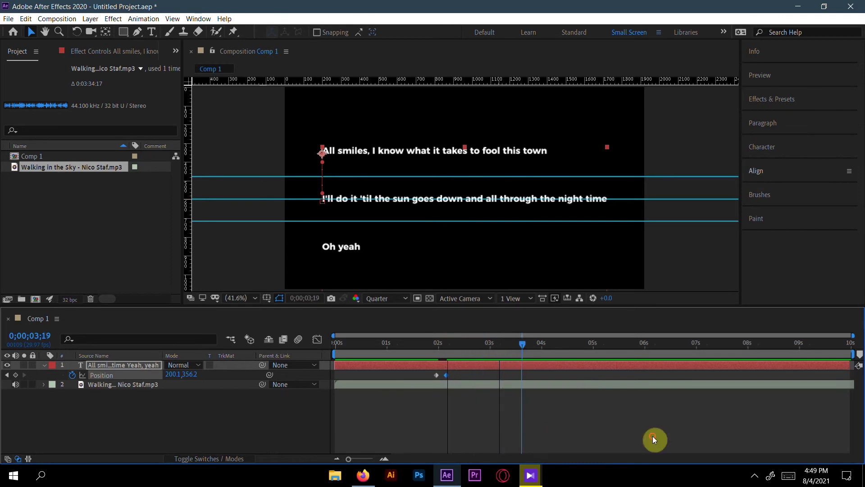
click(16, 375)
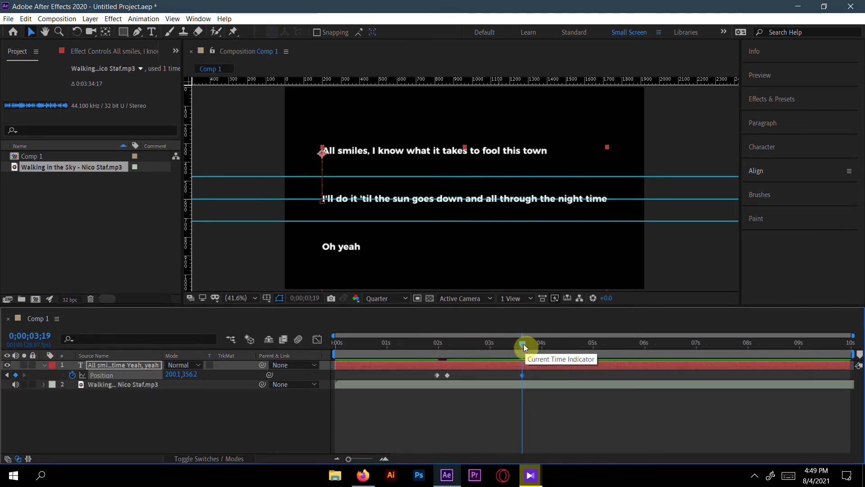
drag(523, 345, 540, 347)
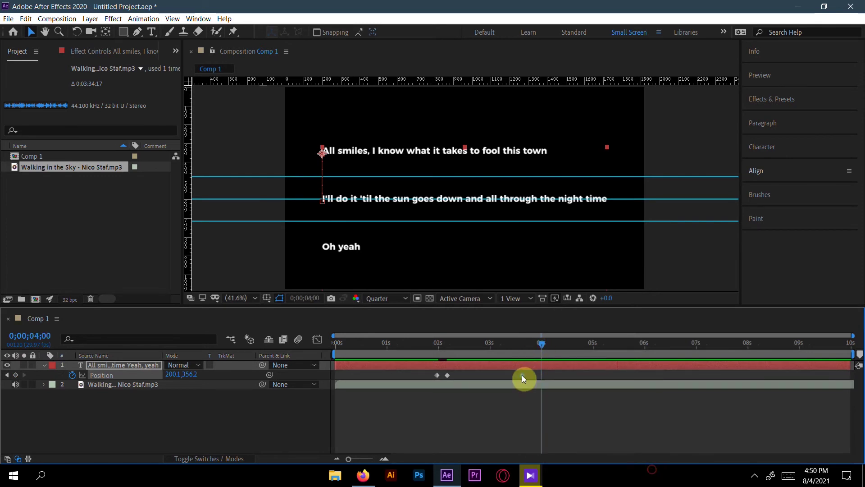
drag(522, 375, 531, 375)
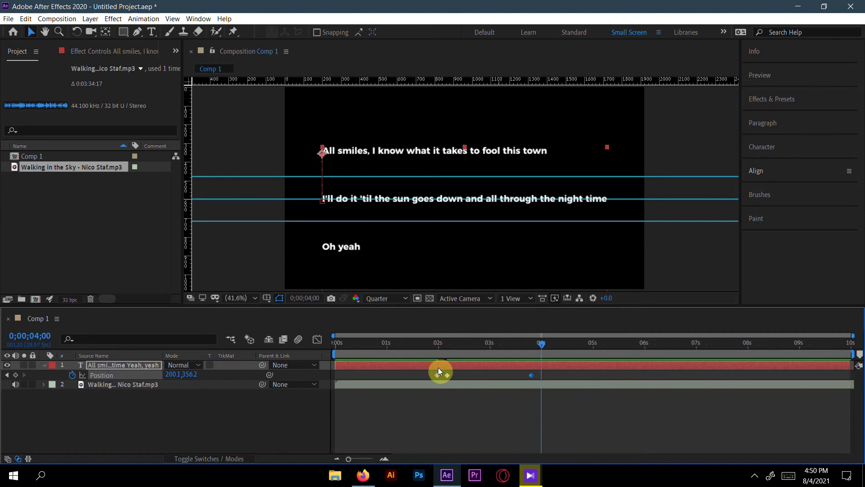
drag(439, 370, 453, 387)
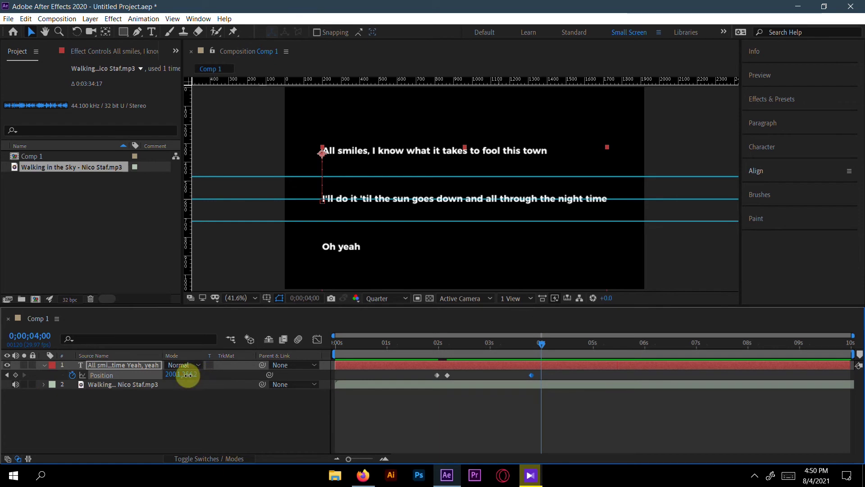
drag(189, 374, 32, 385)
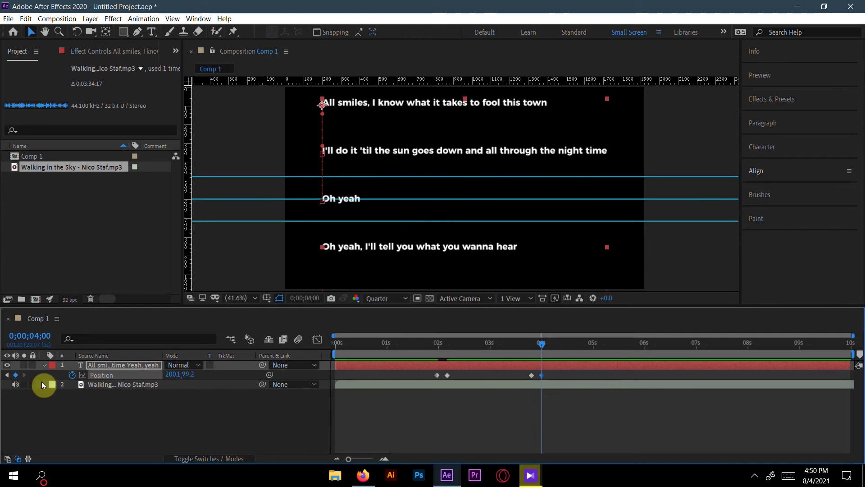
Hold position just before 6 seconds and raise the lyrics to Y -152.8 at 6;01.
drag(540, 345, 634, 359)
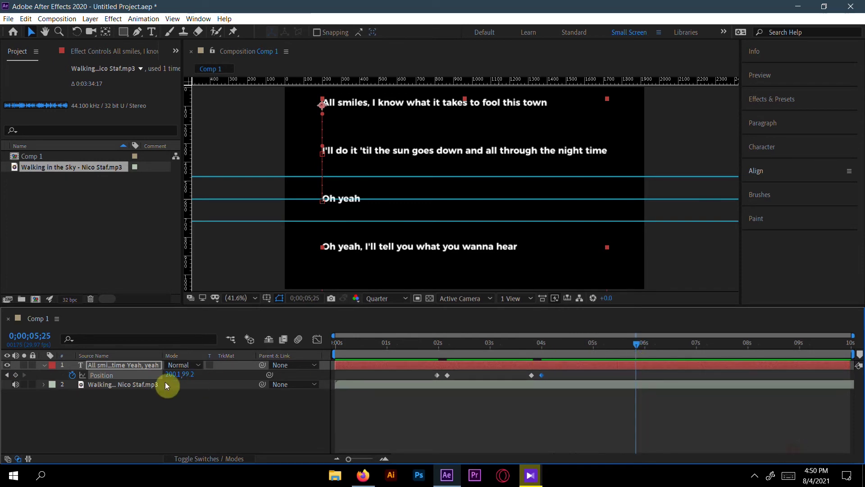
click(16, 375)
drag(636, 346, 646, 345)
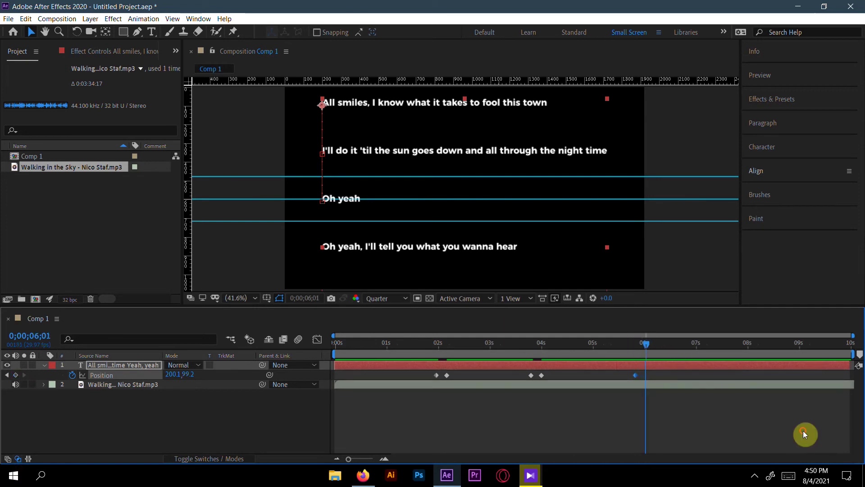
drag(183, 375, 31, 389)
click(649, 345)
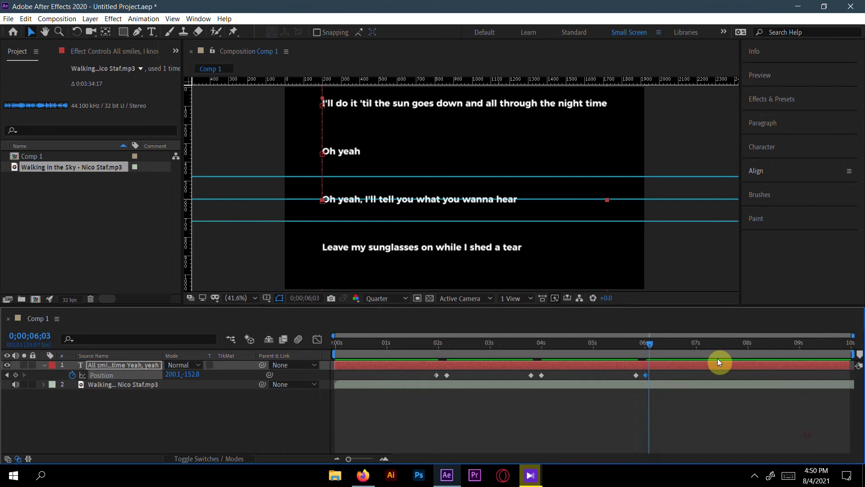
Hold at 7;26, raise the lyrics so the sunglasses line centres at 8;01, then review.
drag(718, 360, 742, 359)
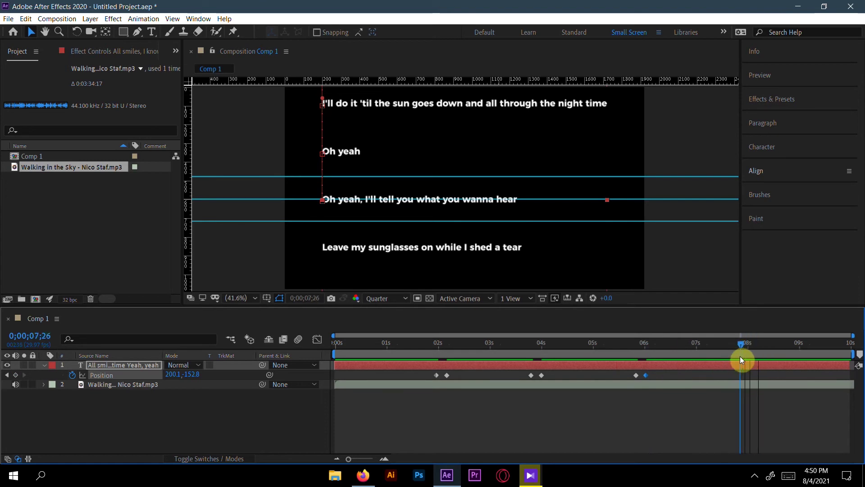
click(138, 367)
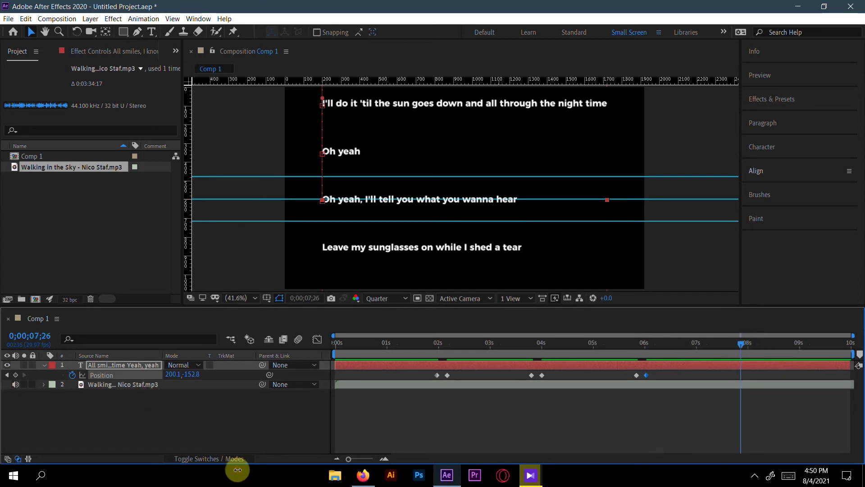
click(194, 375)
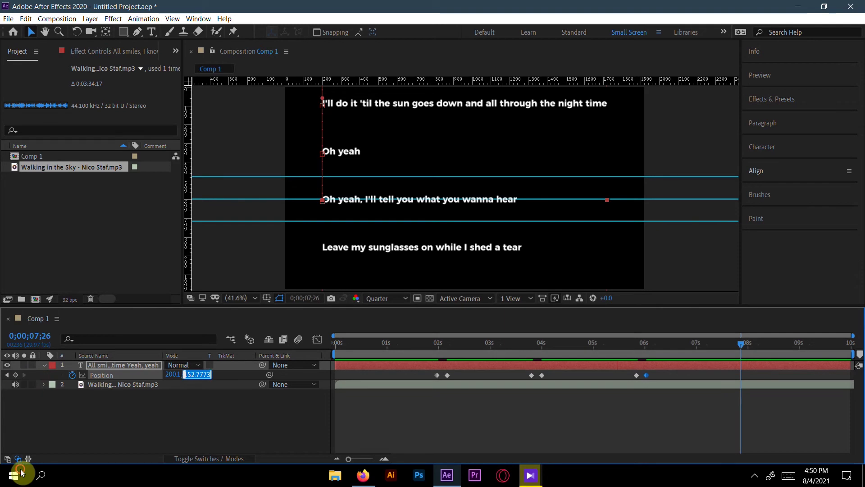
click(16, 375)
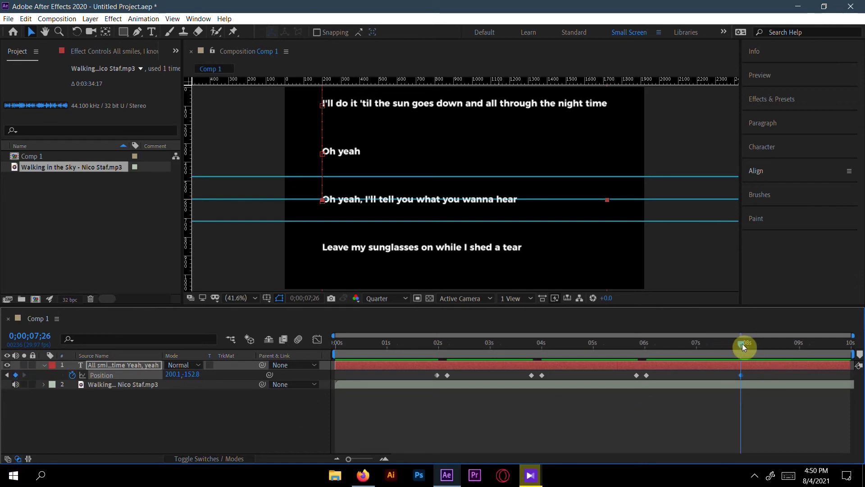
drag(742, 343, 749, 344)
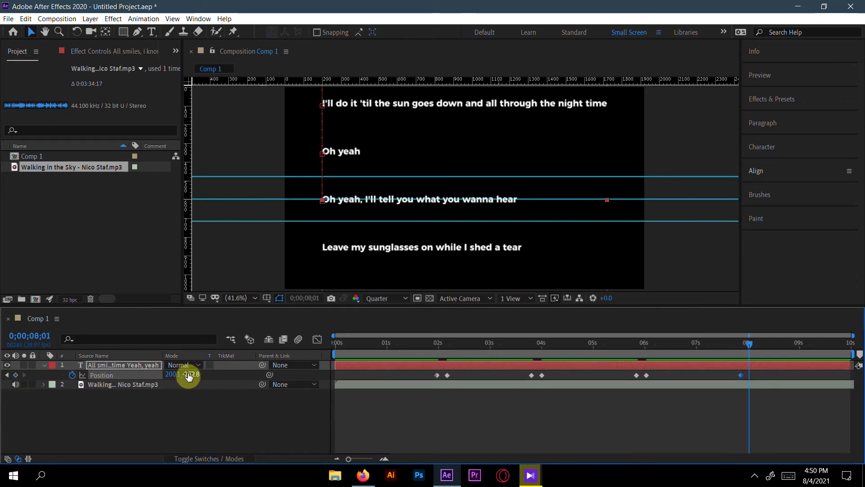
drag(193, 374, 19, 396)
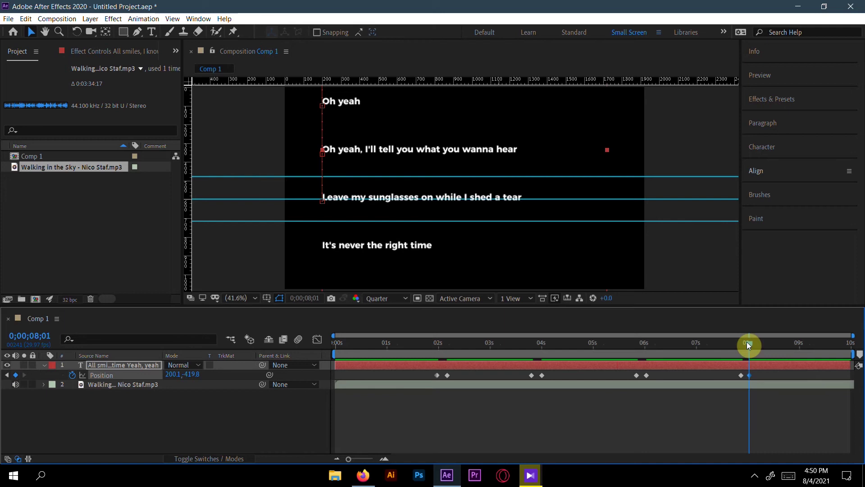
drag(750, 343, 747, 375)
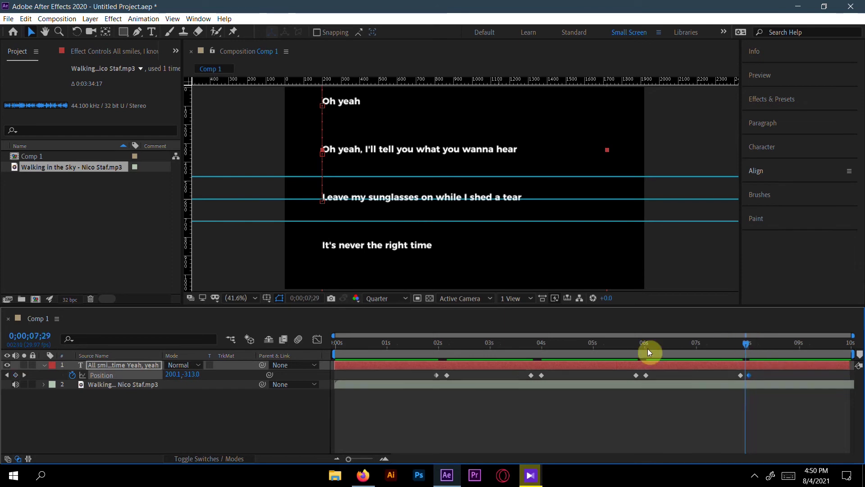
drag(647, 348, 315, 369)
click(368, 398)
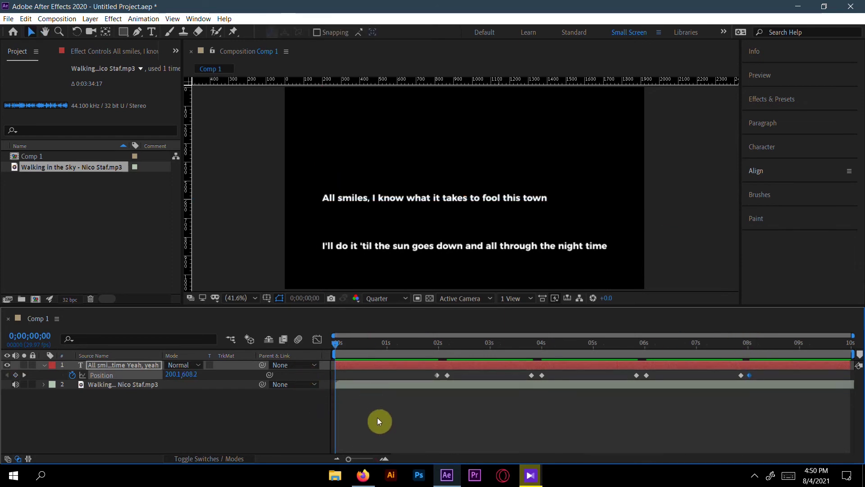
key(space)
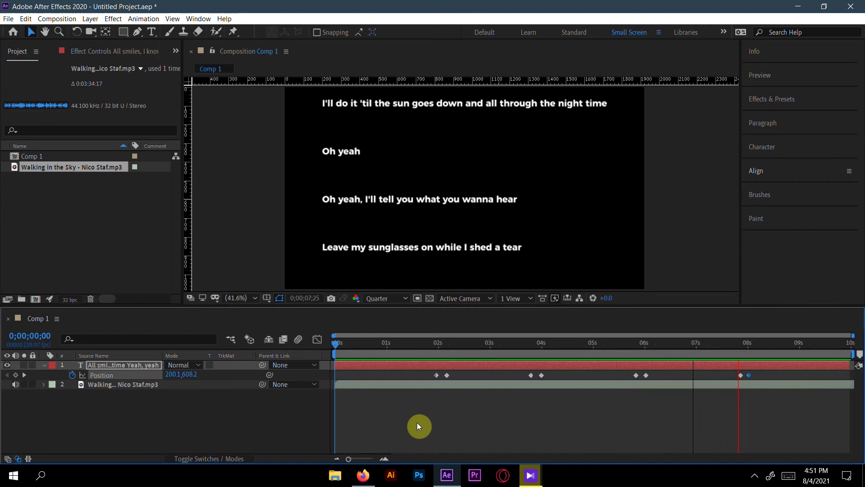
key(space)
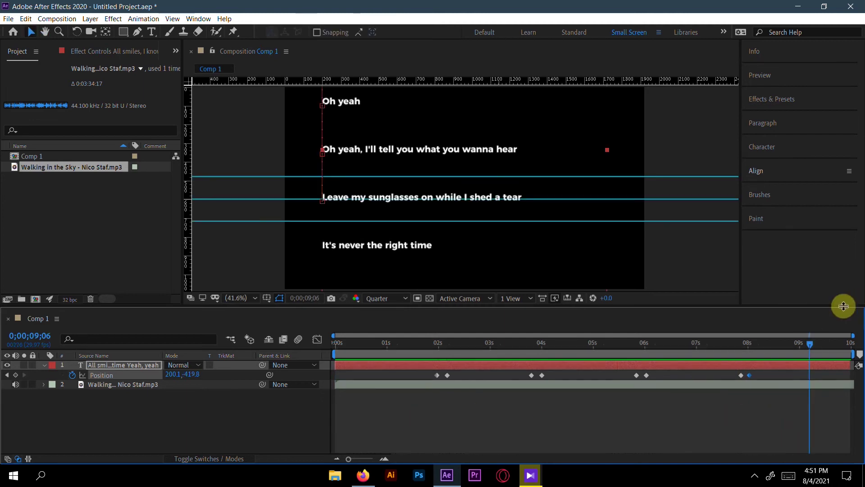
click(768, 354)
drag(769, 353, 416, 379)
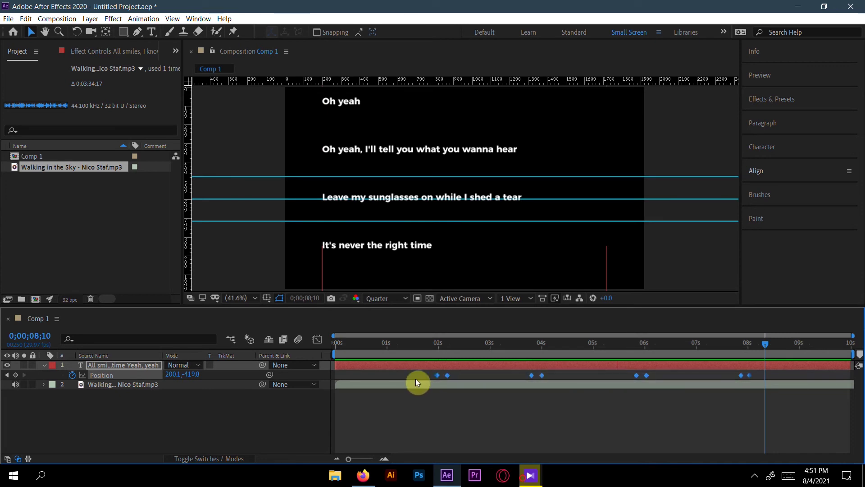
Select all the lyric Position keyframes and apply Easy Ease (F9).
click(317, 340)
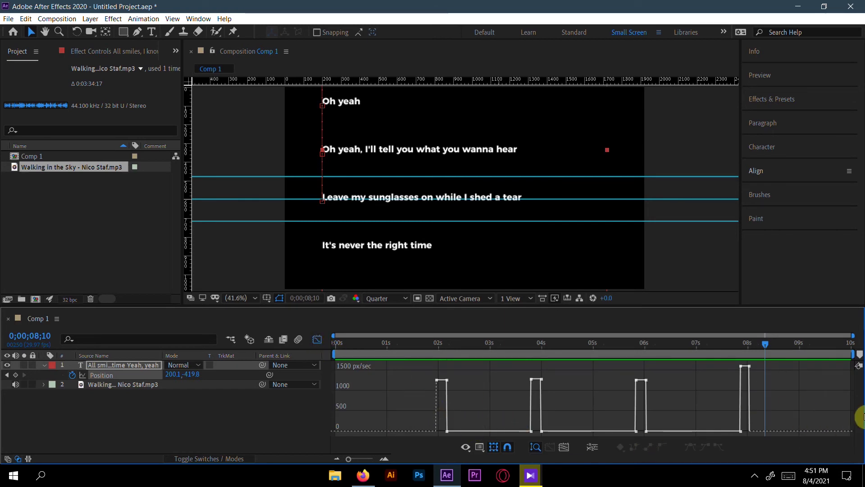
right_click(792, 407)
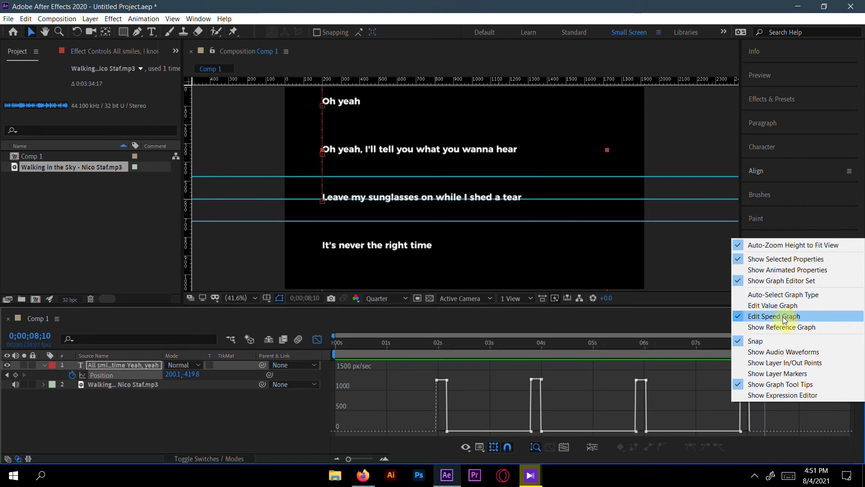
click(668, 400)
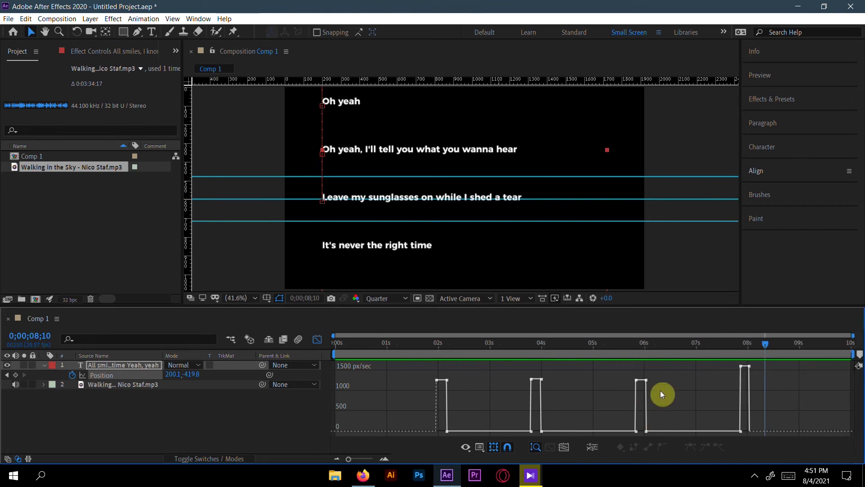
click(318, 339)
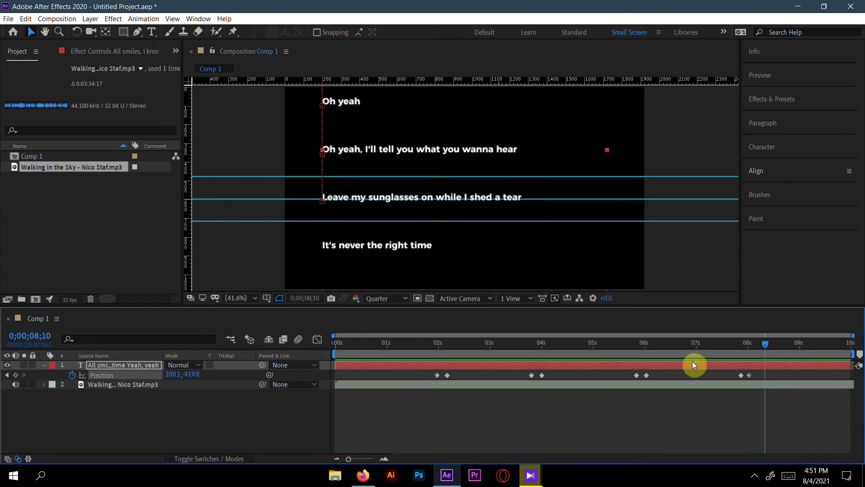
drag(755, 373, 420, 384)
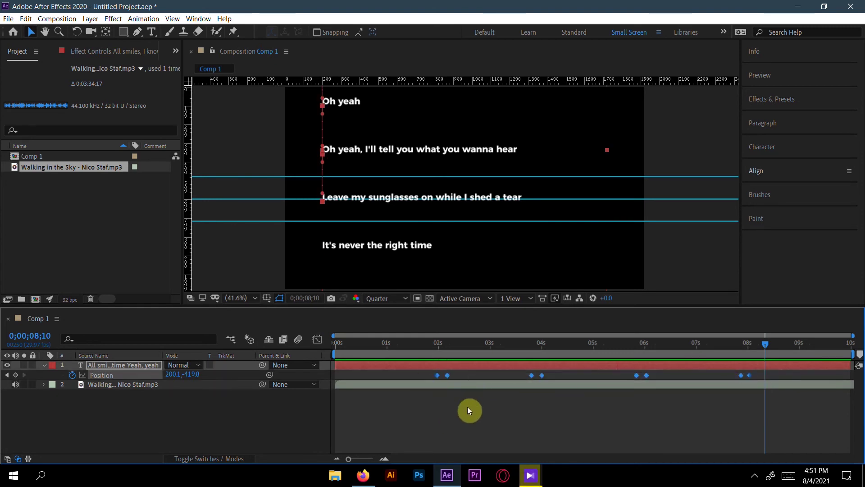
key(F9)
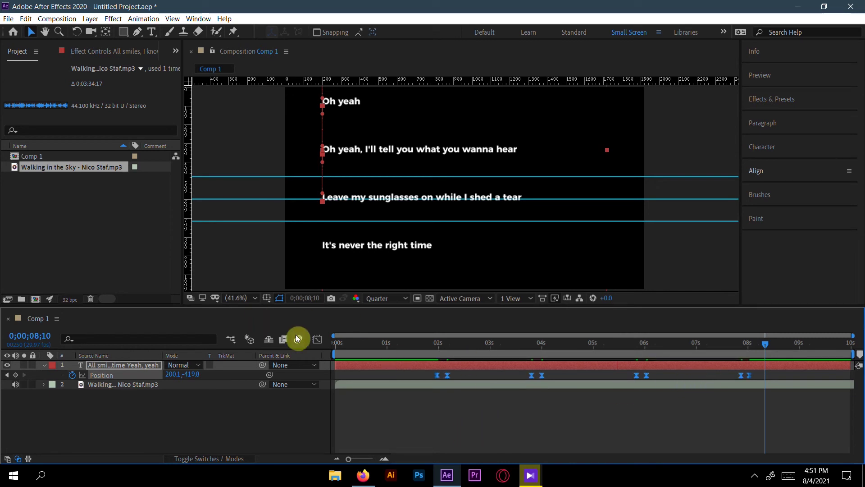
In the speed graph, raise the keyframe influence to 100% for a sharper ease.
click(317, 341)
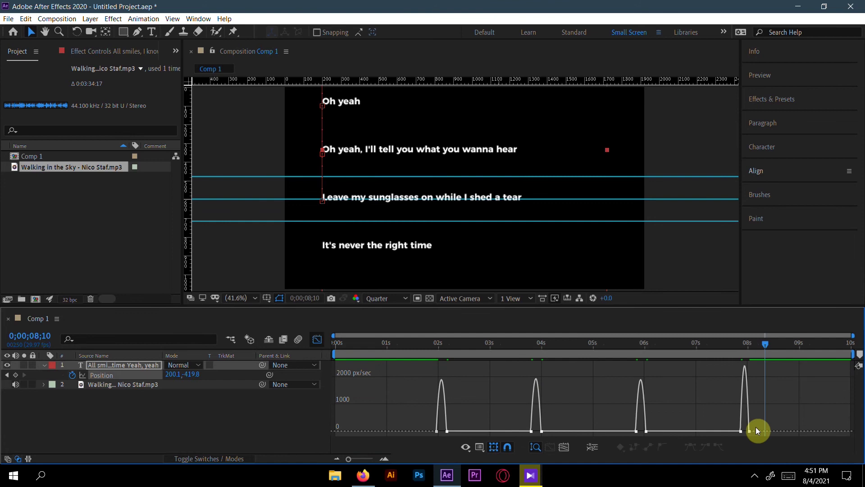
drag(759, 431, 444, 428)
drag(345, 459, 366, 459)
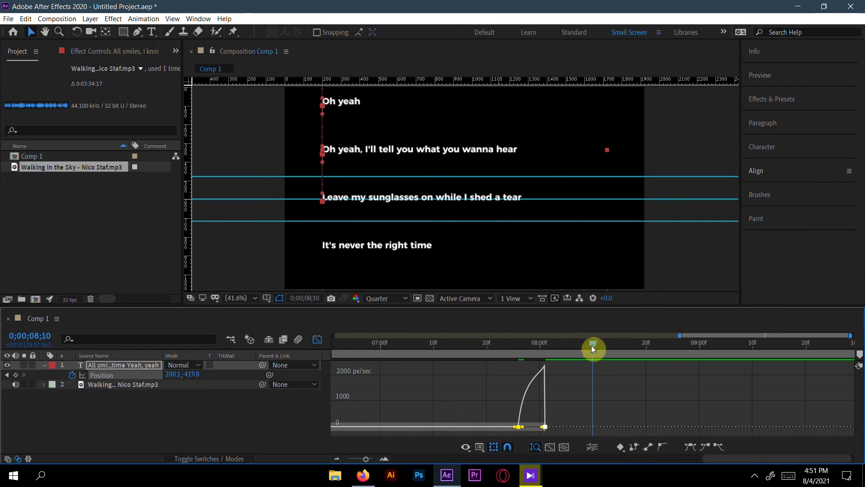
drag(592, 346, 529, 353)
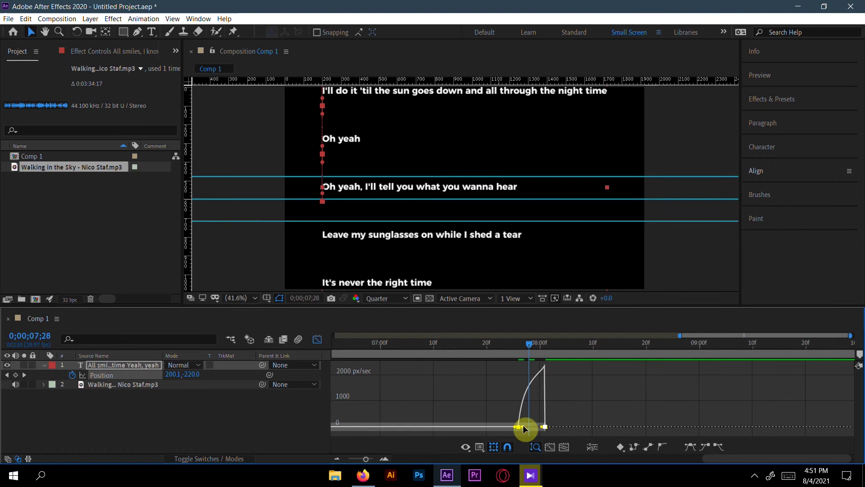
drag(525, 429, 553, 431)
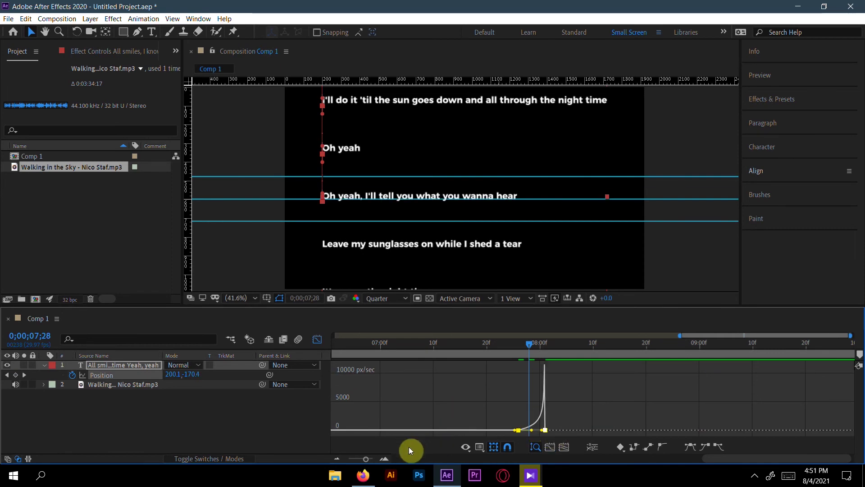
drag(371, 454, 339, 460)
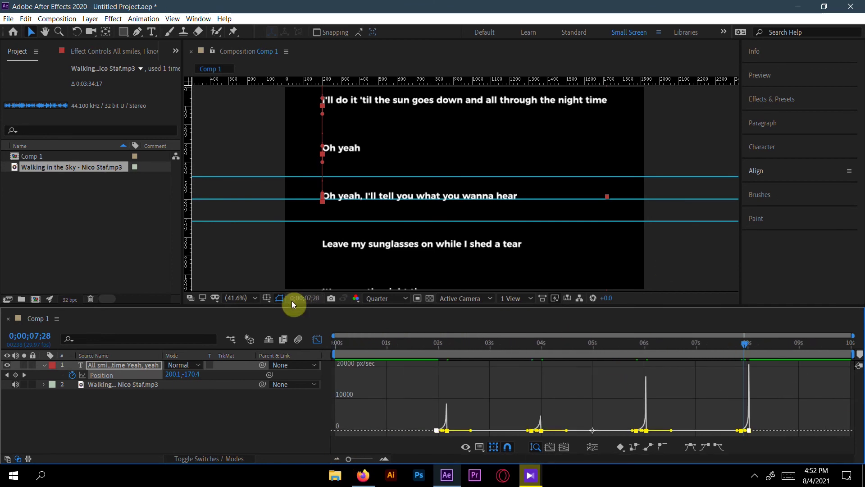
click(318, 340)
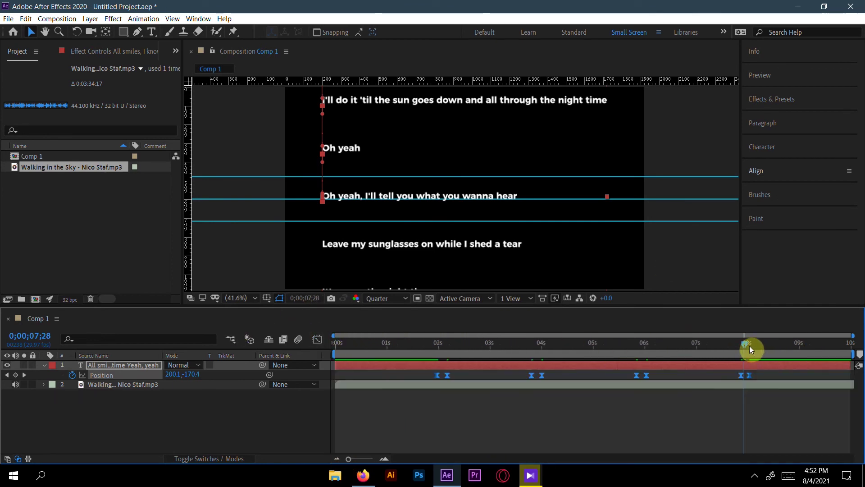
drag(745, 344, 337, 384)
click(371, 373)
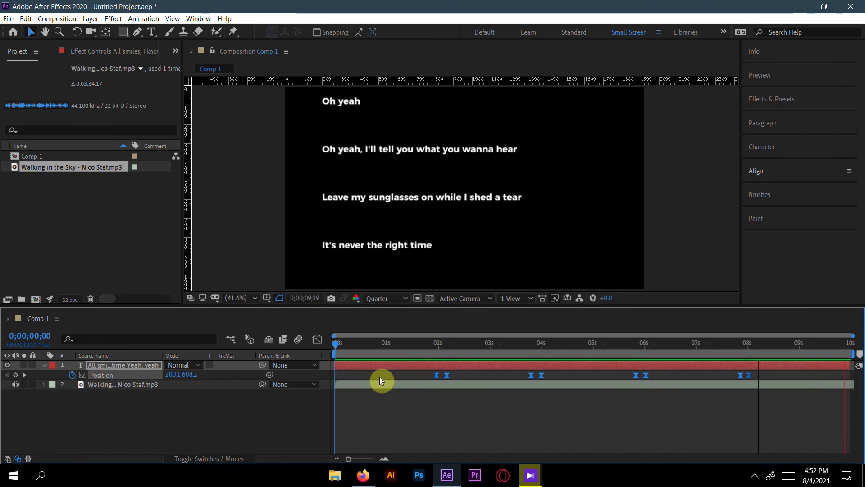
key(space)
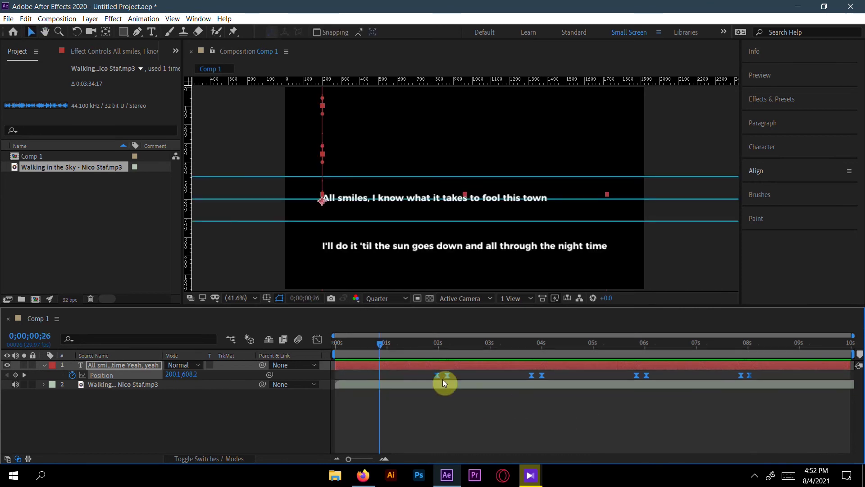
click(428, 345)
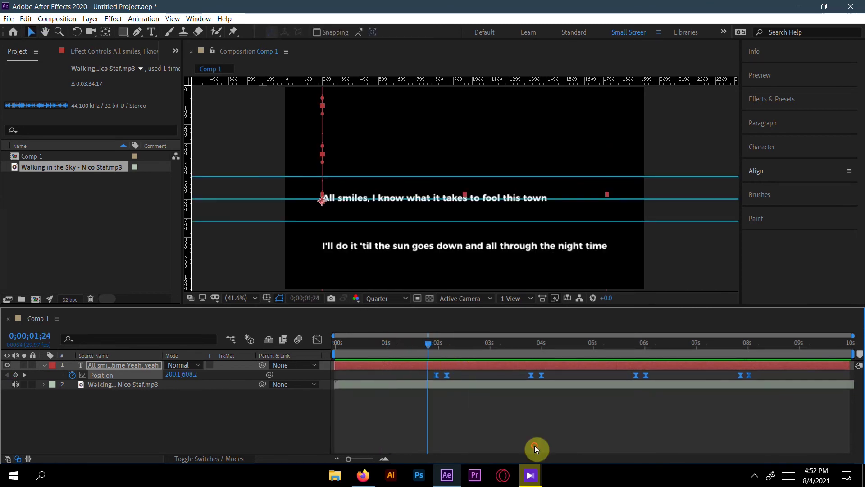
click(102, 364)
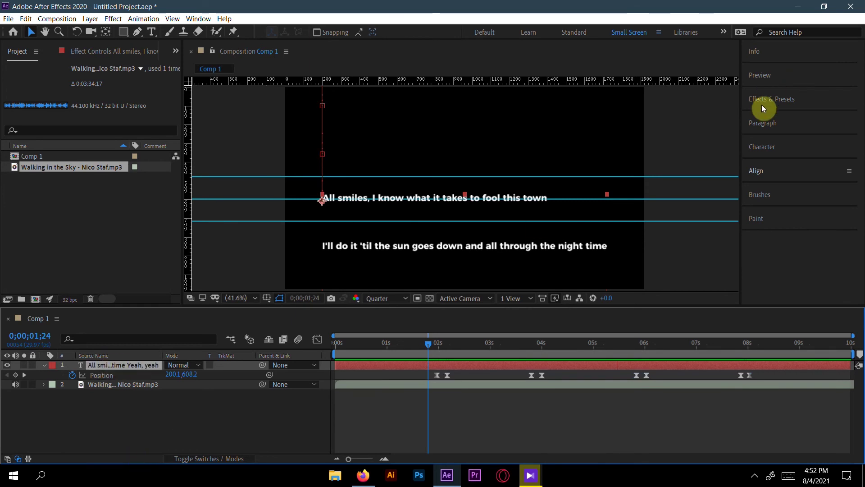
Change the lyrics text fill colour to grey 9D9999.
click(794, 147)
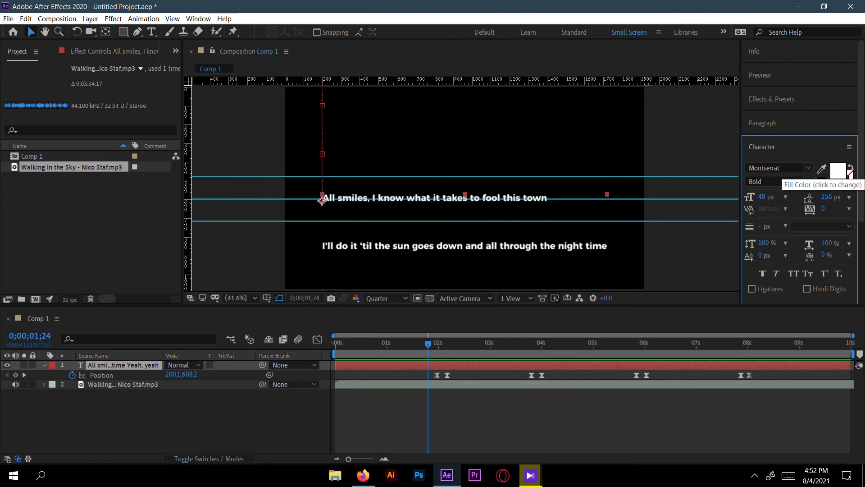
click(838, 171)
mouse_move(48, 288)
mouse_down()
mouse_move(50, 279)
mouse_move(48, 311)
mouse_up()
click(277, 258)
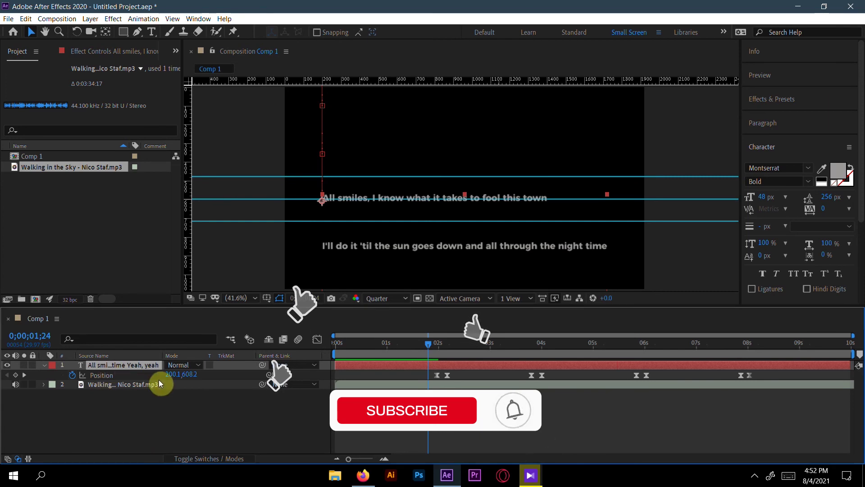
Set the lyrics layer Opacity to 90% and return the playhead to the start.
key(t)
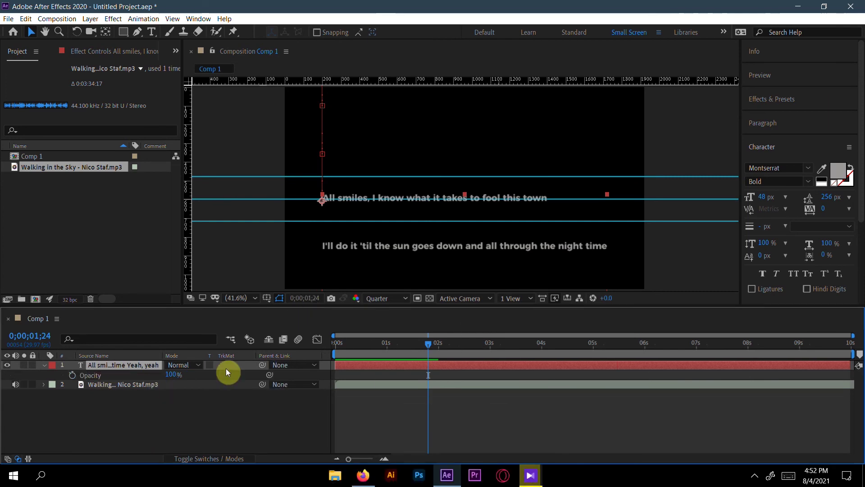
click(178, 372)
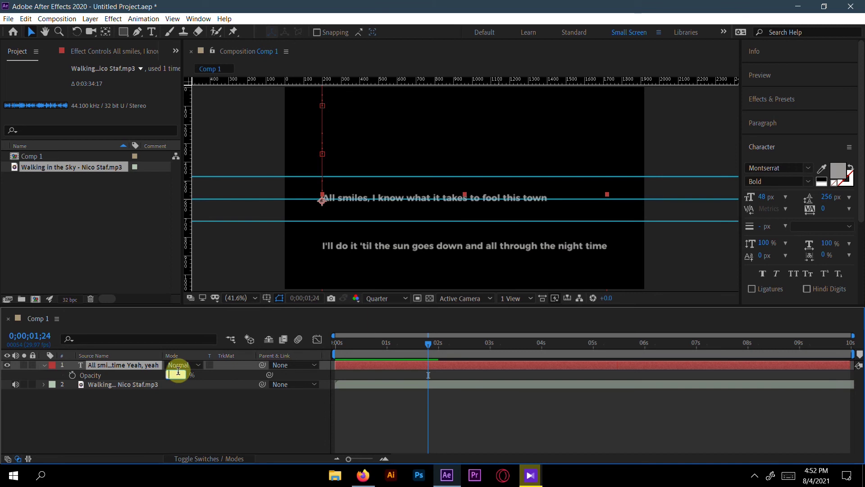
text(90)
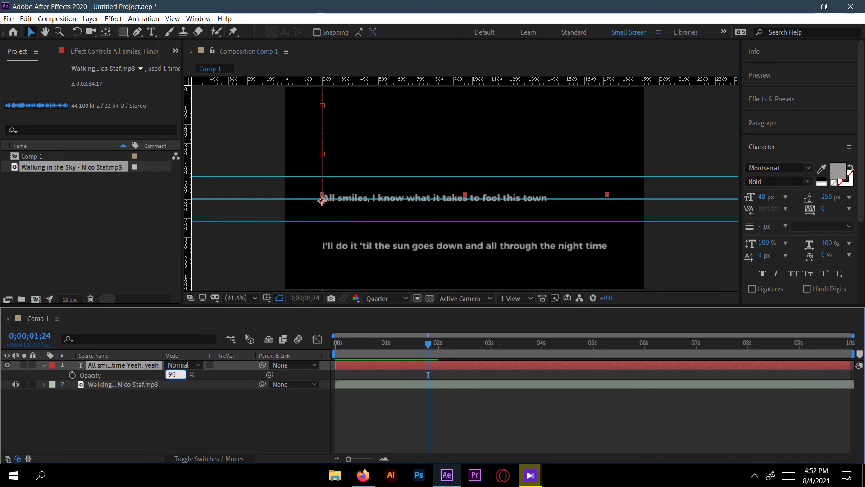
key(Return)
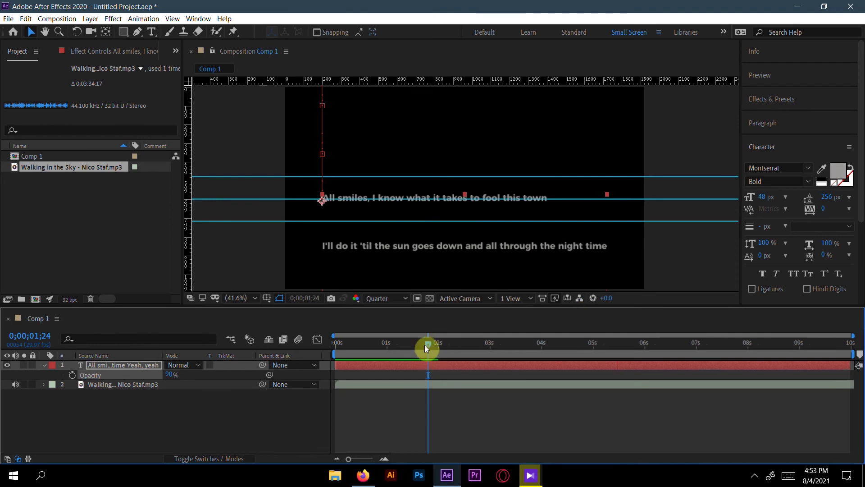
drag(424, 345, 334, 356)
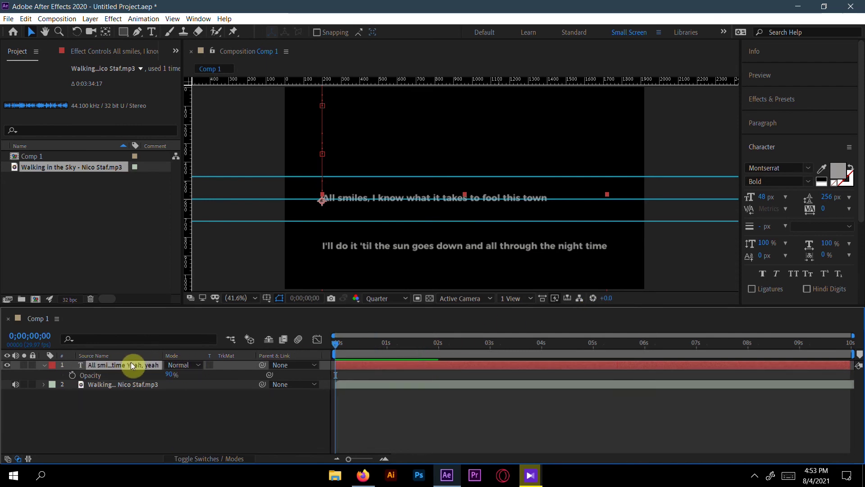
Duplicate the lyrics layer and make the duplicate's text white (FFFFFF).
key(ctrl+d)
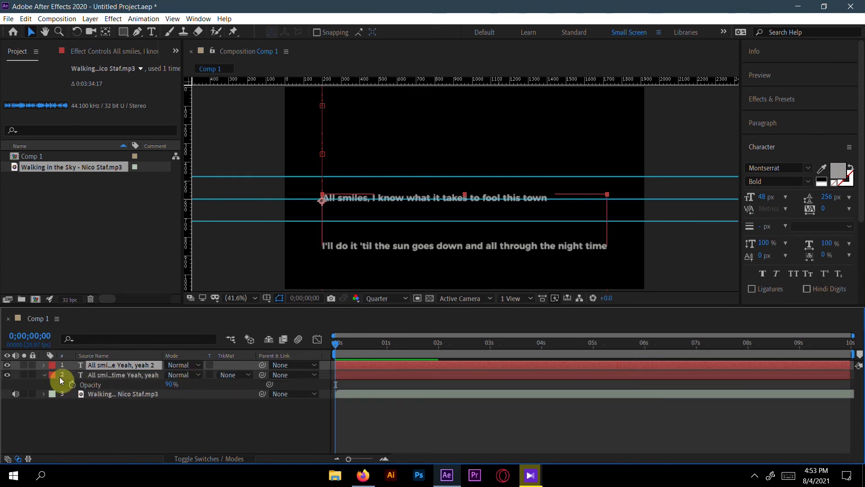
click(45, 376)
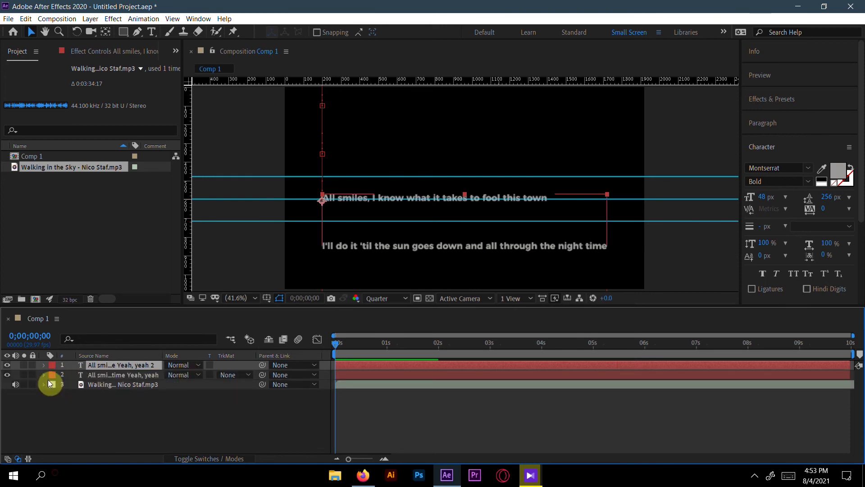
click(120, 375)
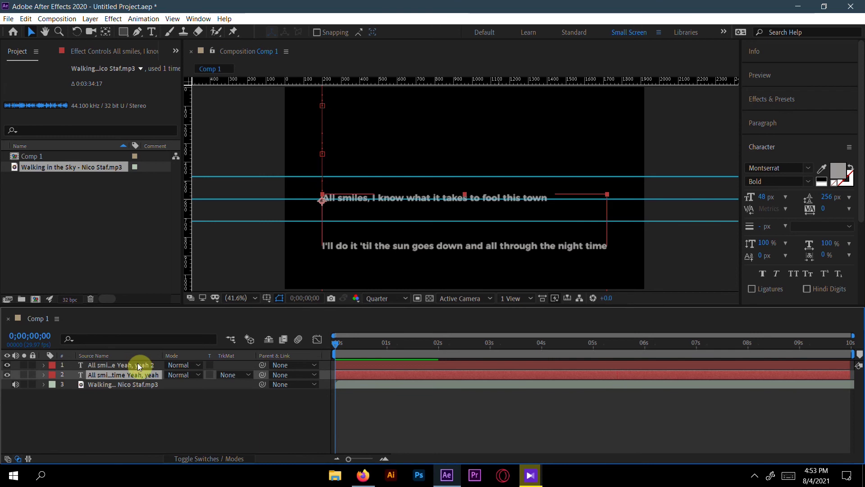
click(137, 364)
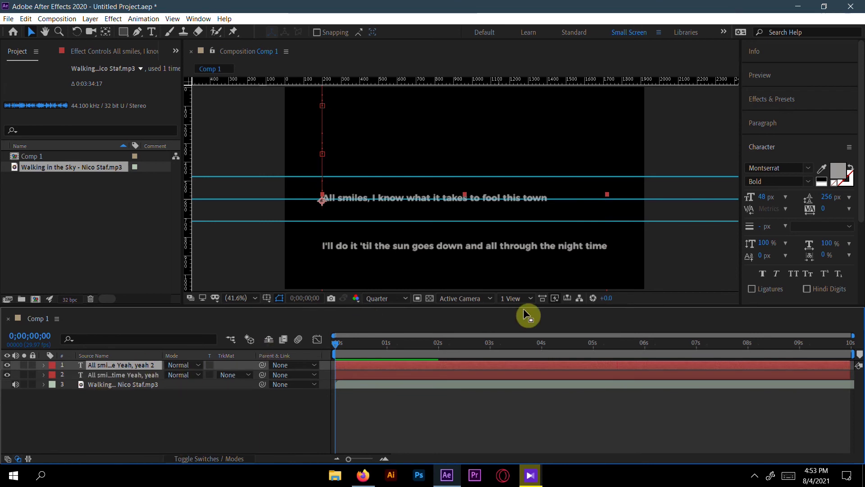
click(836, 174)
drag(93, 263, 7, 238)
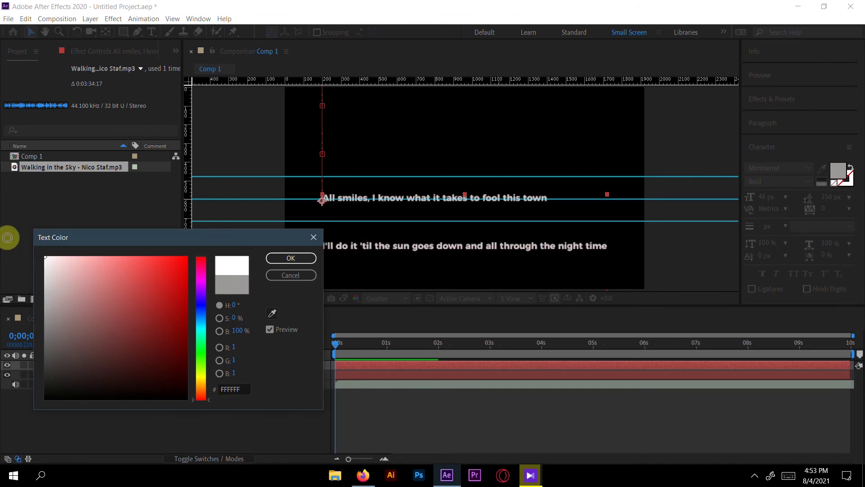
click(280, 258)
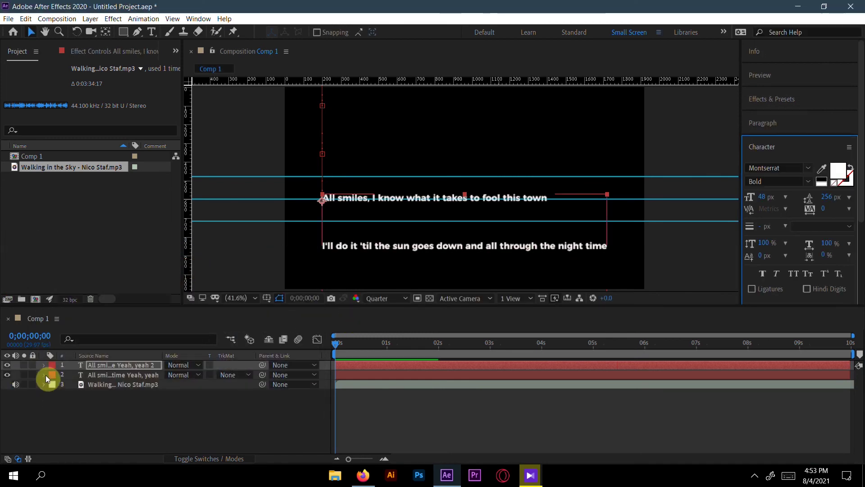
Hide the gray original lyrics and scale the white duplicate to 110%.
click(88, 377)
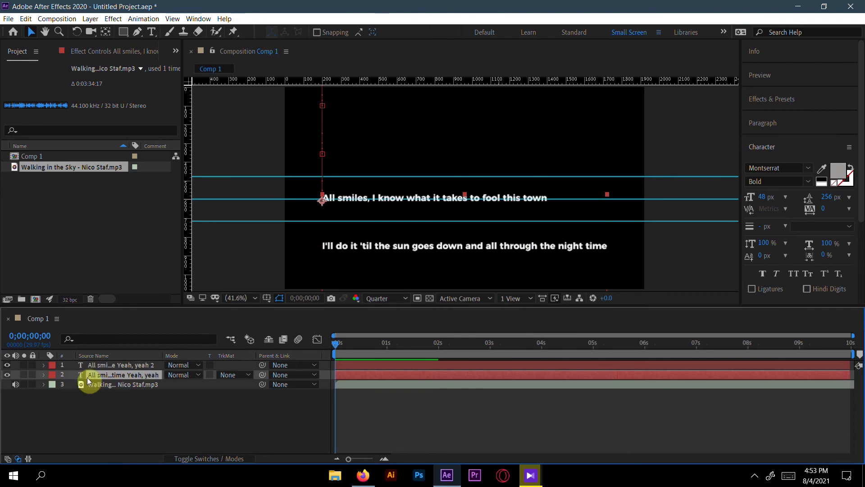
click(7, 376)
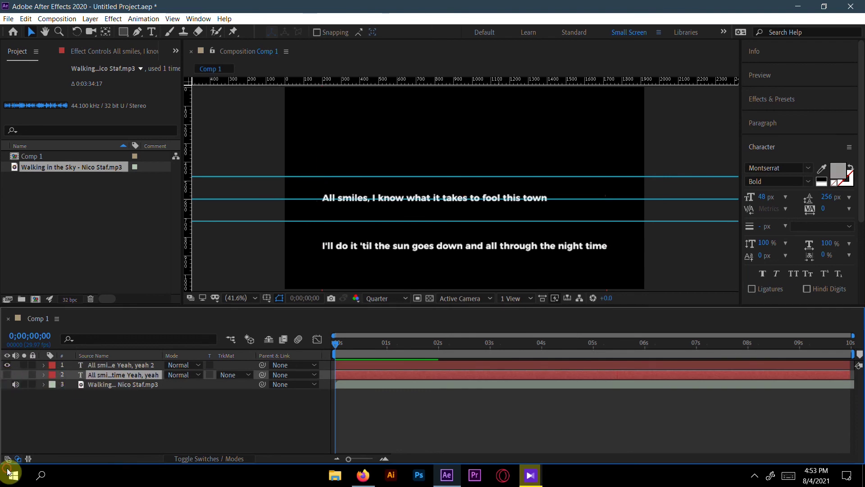
click(125, 365)
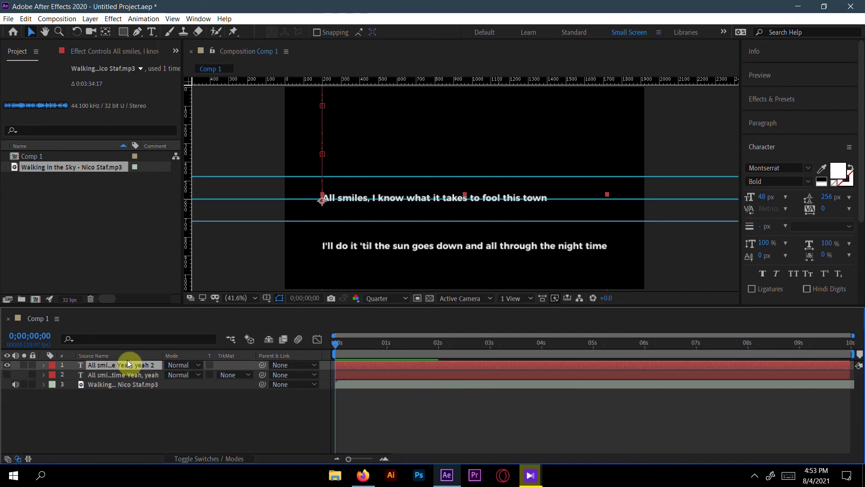
key(s)
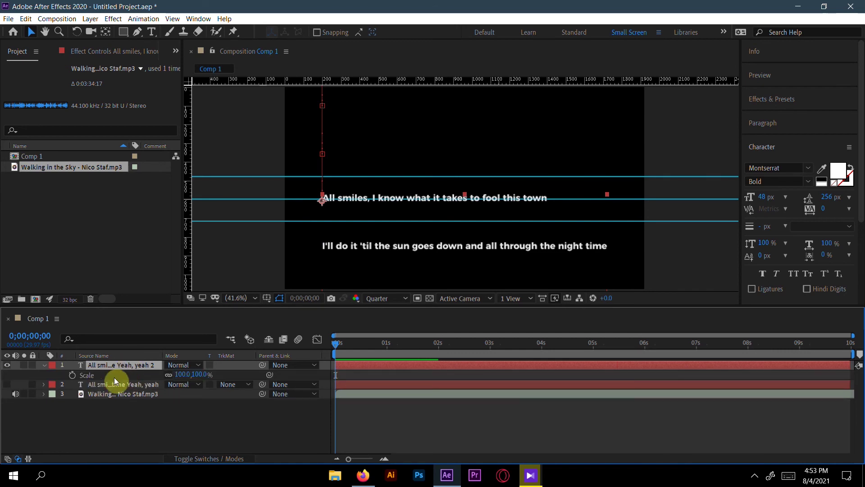
click(184, 375)
text(110)
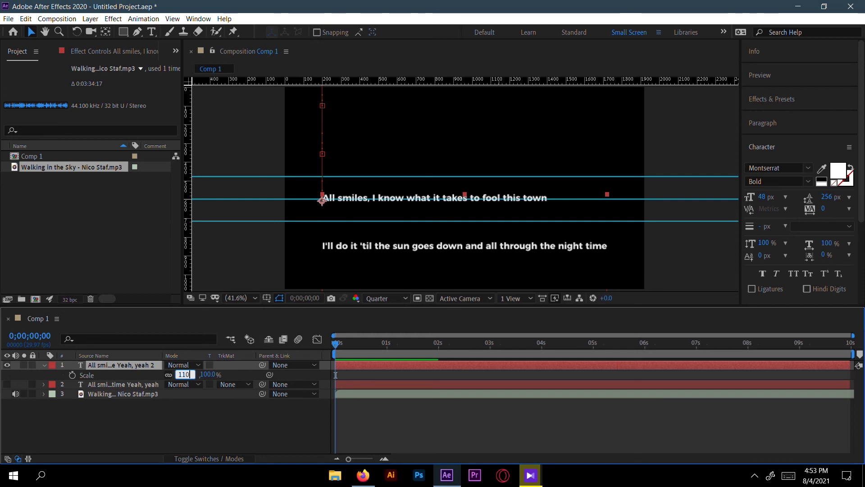
key(Return)
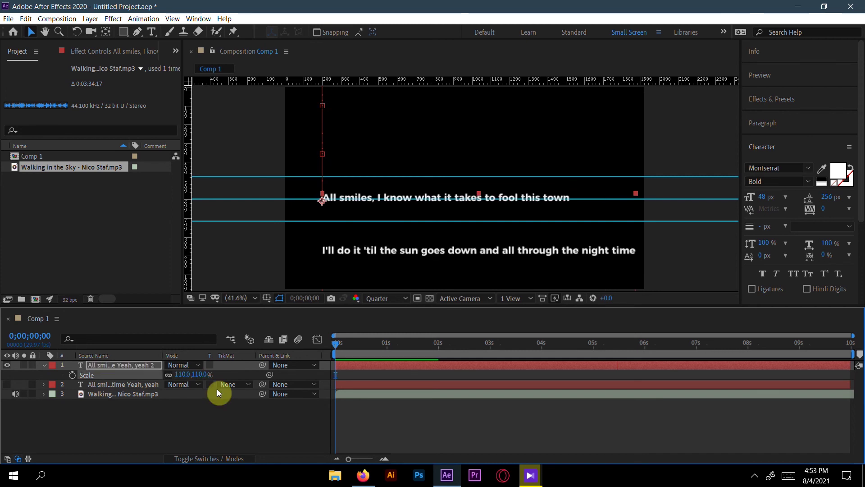
click(45, 365)
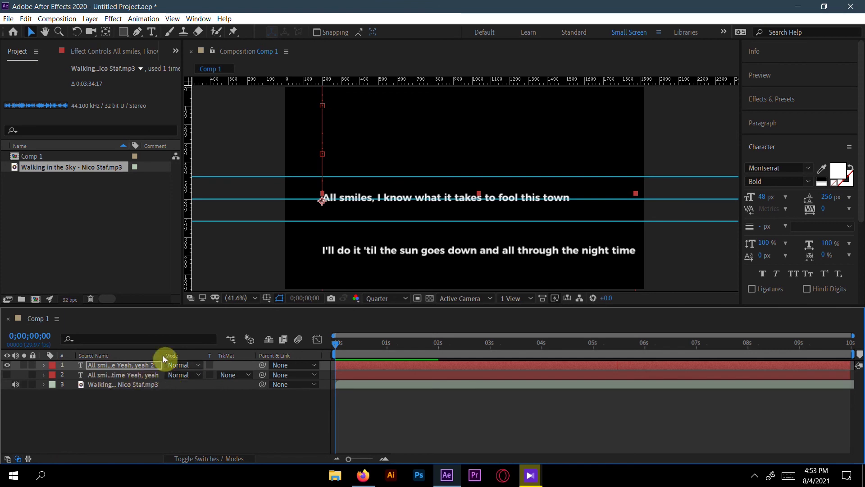
Draw a magenta rectangle over the centre band and make 'Shape Layer 1' the white lyrics' Alpha Matte.
click(102, 429)
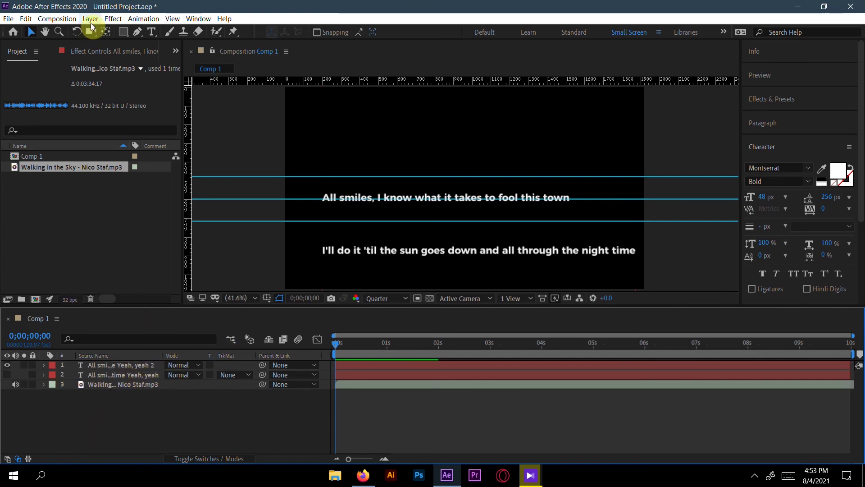
click(123, 32)
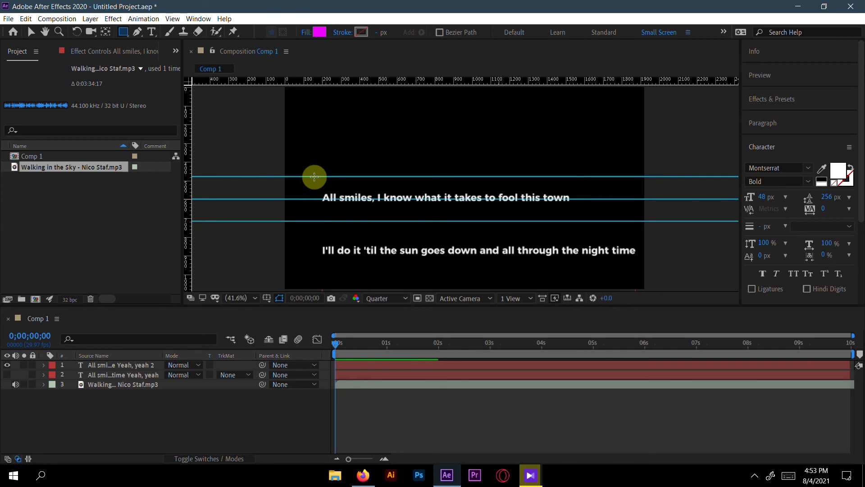
mouse_move(314, 176)
mouse_down()
mouse_move(380, 214)
mouse_move(605, 220)
mouse_move(672, 212)
mouse_up()
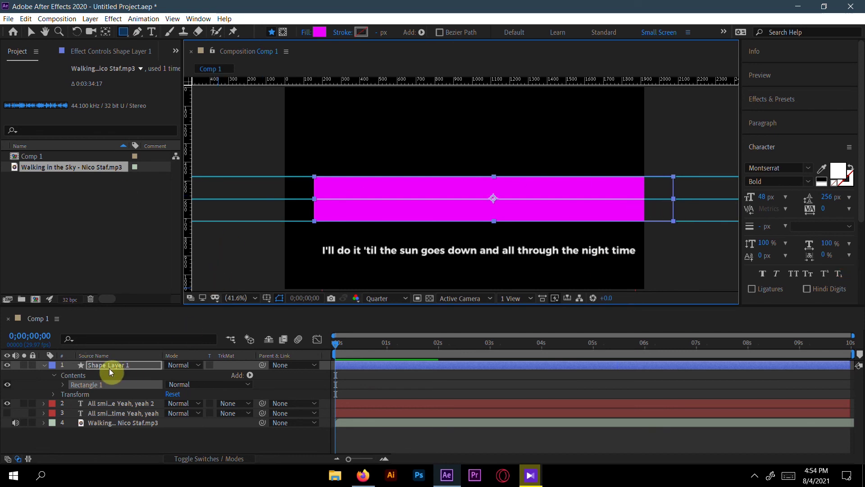
click(44, 365)
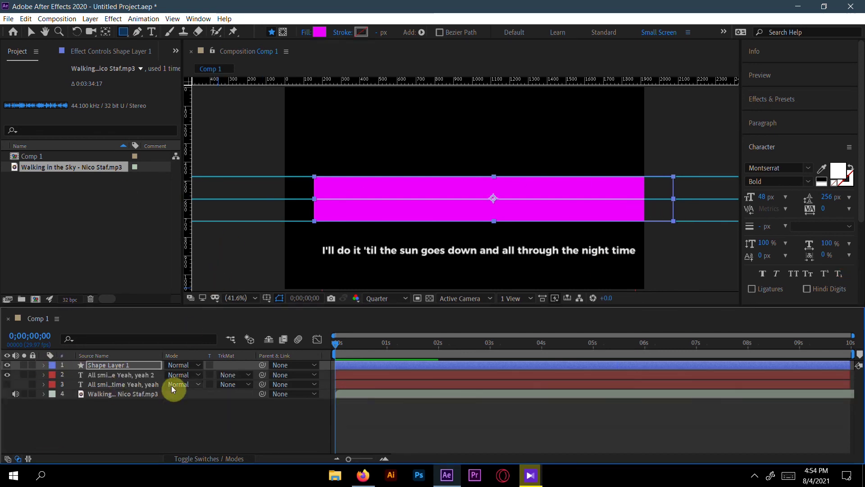
click(244, 383)
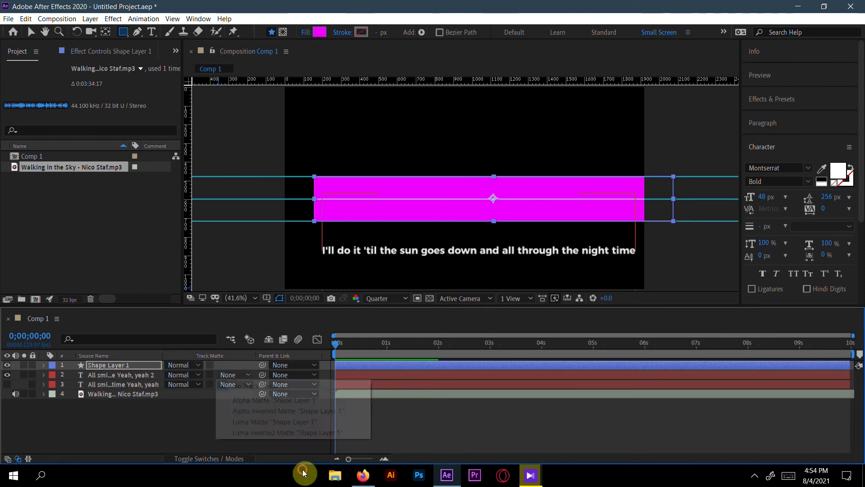
click(243, 400)
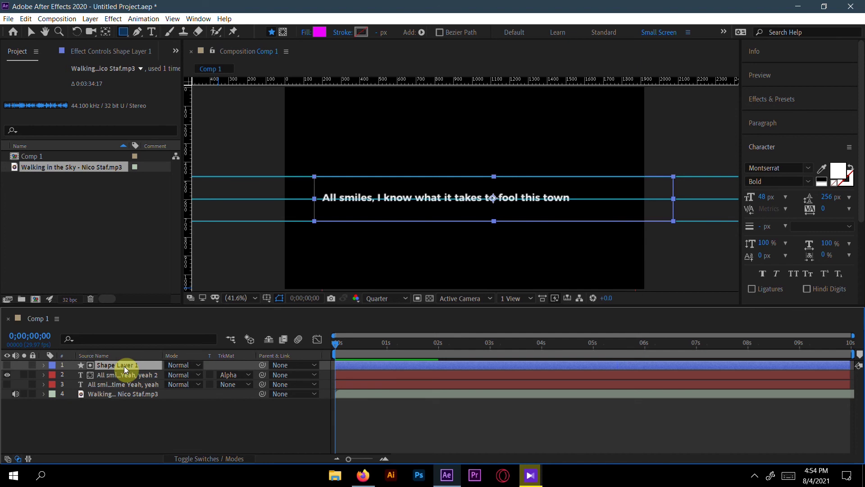
Duplicate the magenta rectangle layer and place the visible copy just above the gray lyrics.
key(ctrl+d)
drag(124, 374, 126, 385)
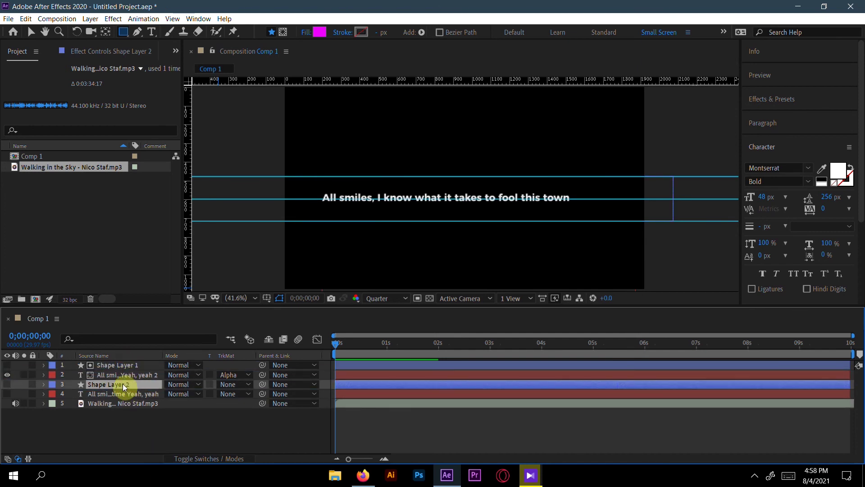
click(7, 384)
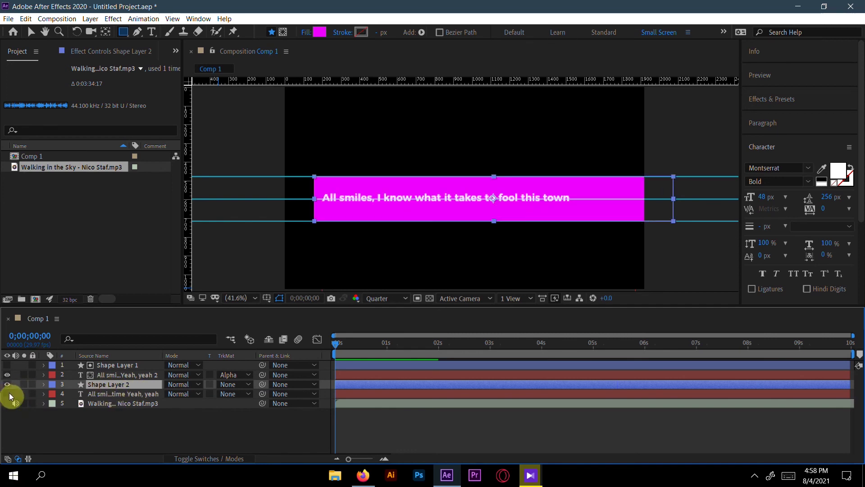
Unhide the gray lyrics and set their TrkMat to Alpha Inverted Matte.
click(116, 394)
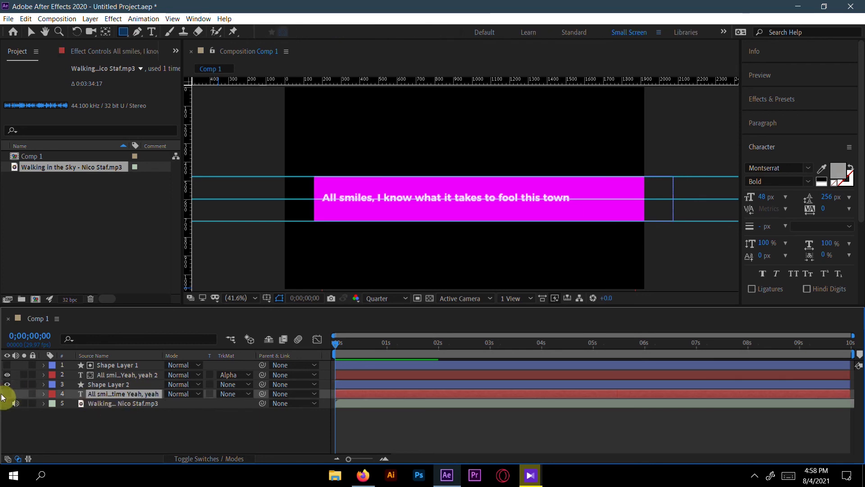
click(2, 398)
click(7, 394)
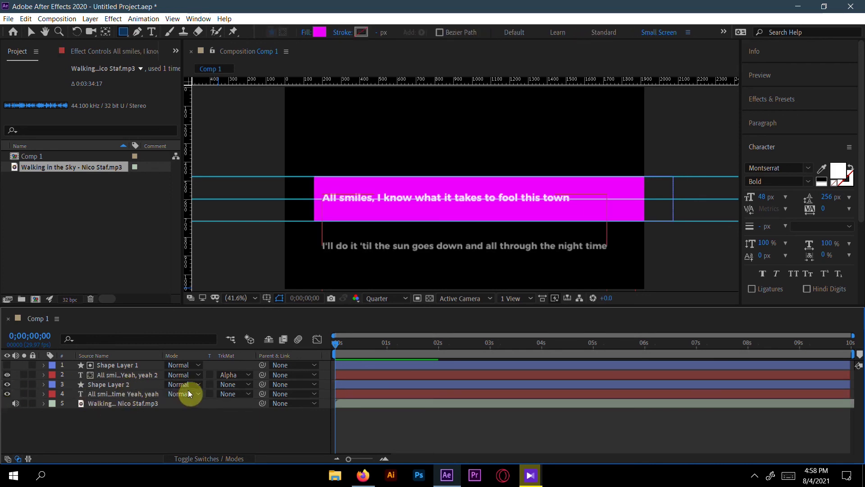
click(238, 392)
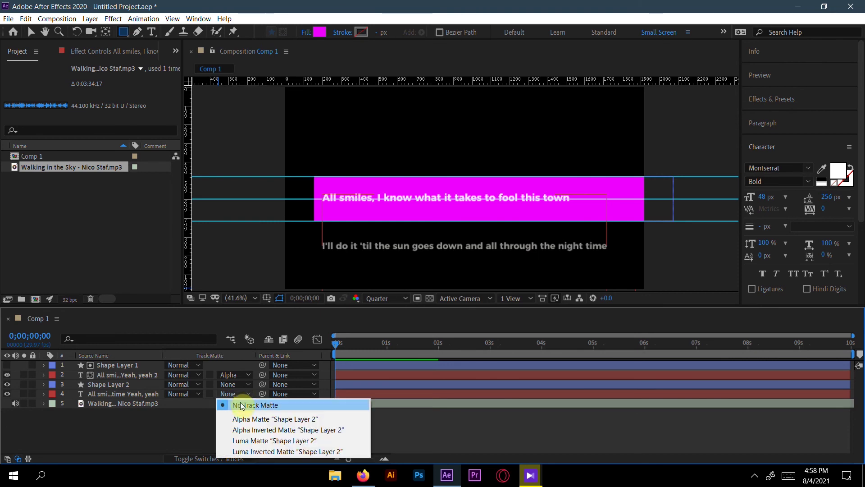
click(256, 431)
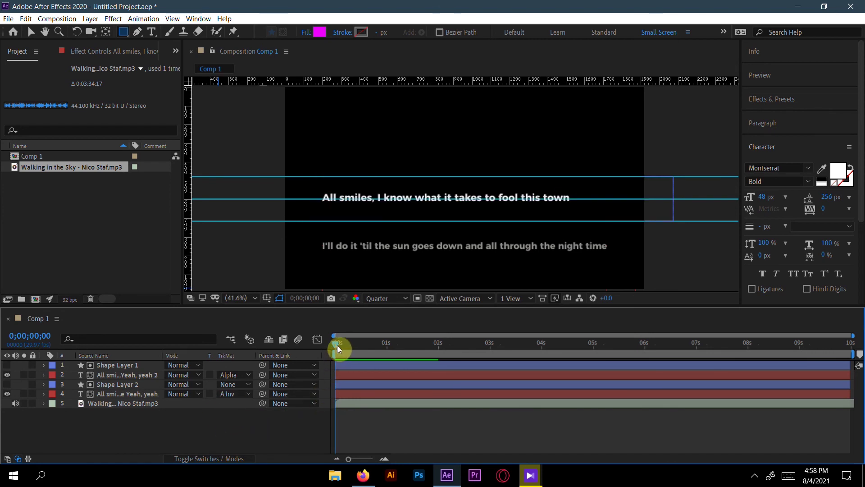
Play a preview of the lyric scroll, then stop at frame 0;00;02;04.
key(space)
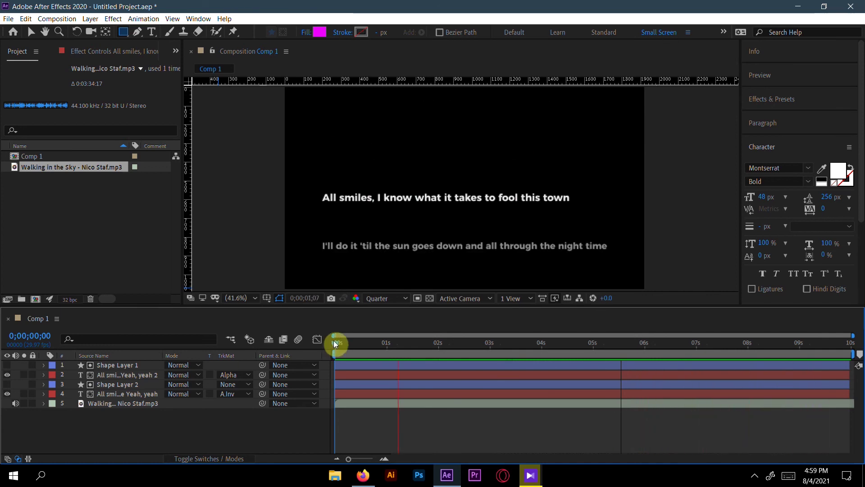
key(space)
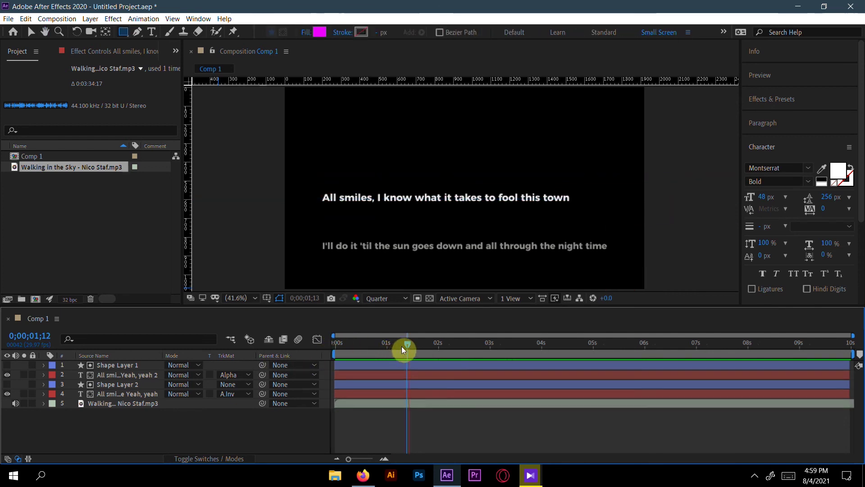
click(445, 345)
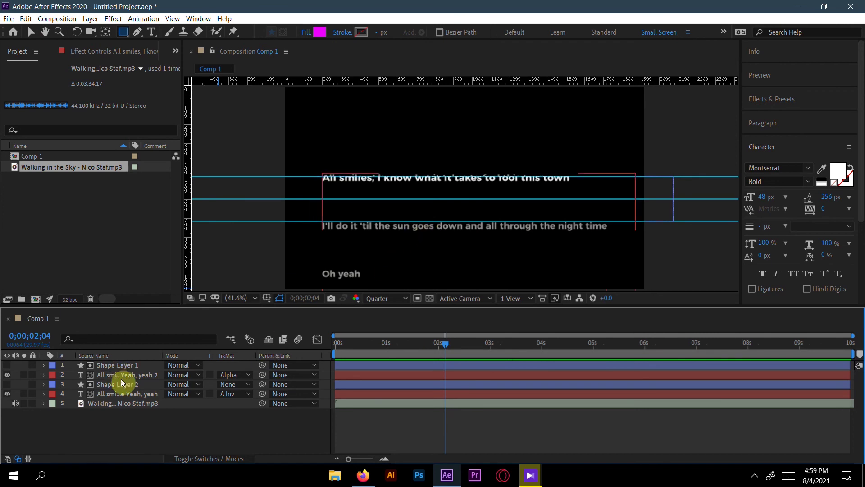
Select the white and gray lyric layers together, excluding Shape Layer 2.
click(324, 350)
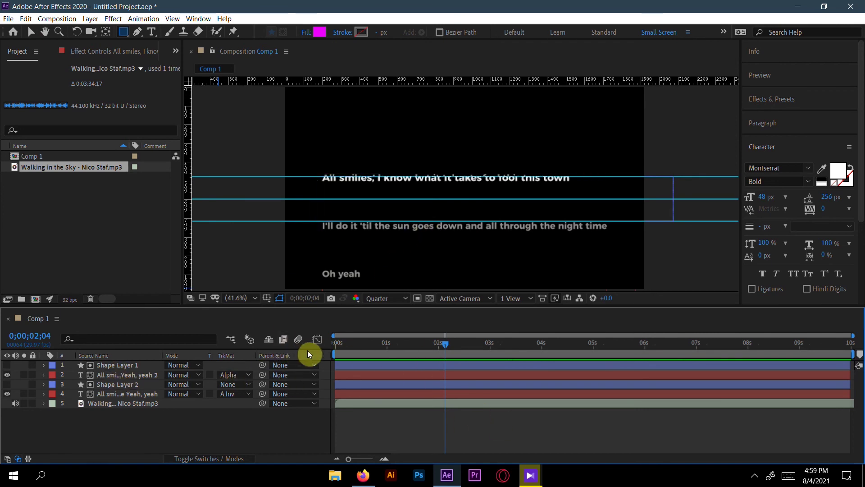
click(147, 395)
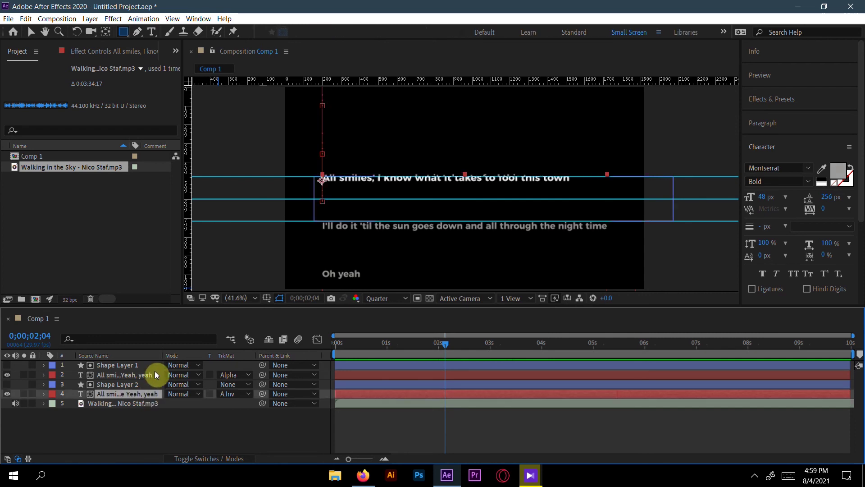
shift+click(153, 375)
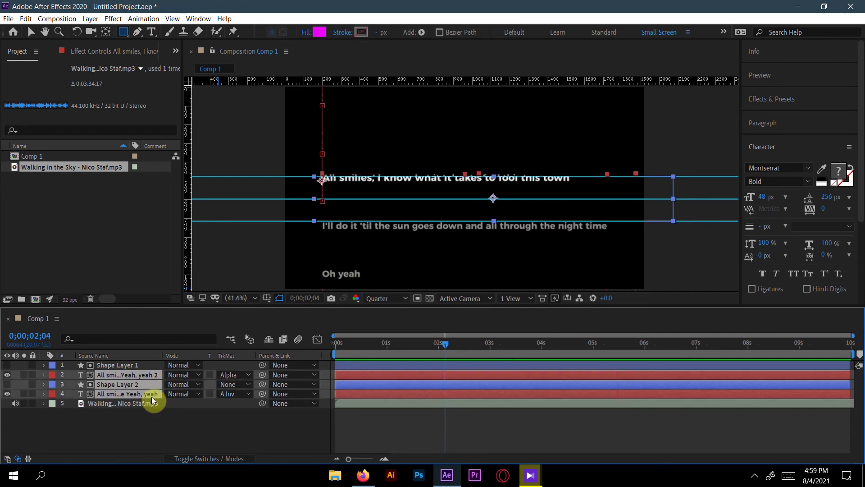
click(154, 415)
click(152, 392)
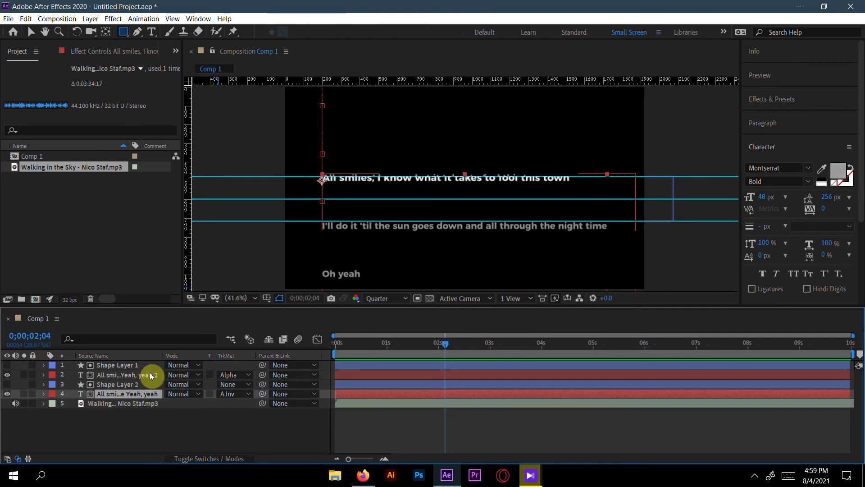
ctrl+click(149, 374)
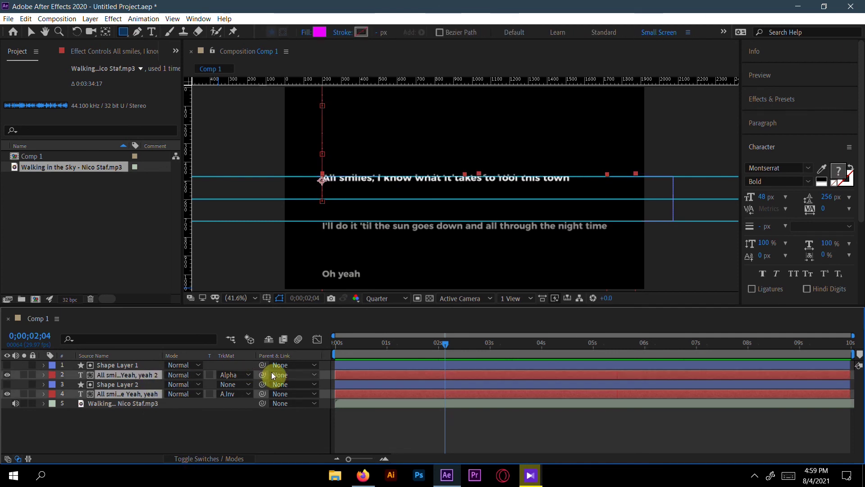